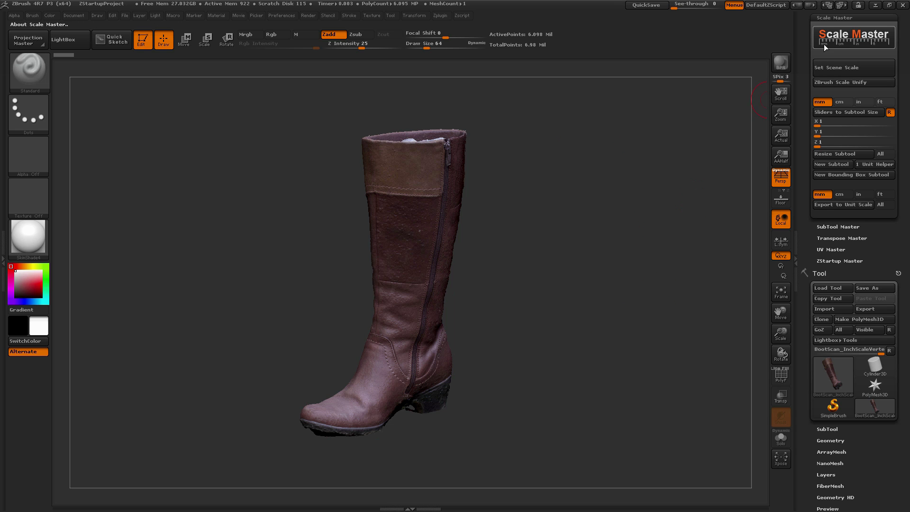
- Page through the Scale Master help to the basic usage and extended functionality pages, then close it
{"action": "left_click", "coordinate": [858, 41]}
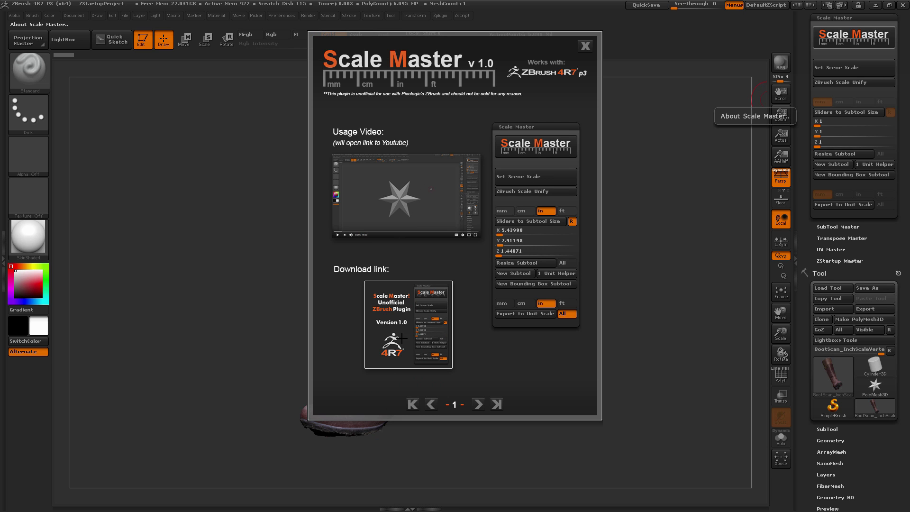
{"action": "left_click", "coordinate": [479, 404]}
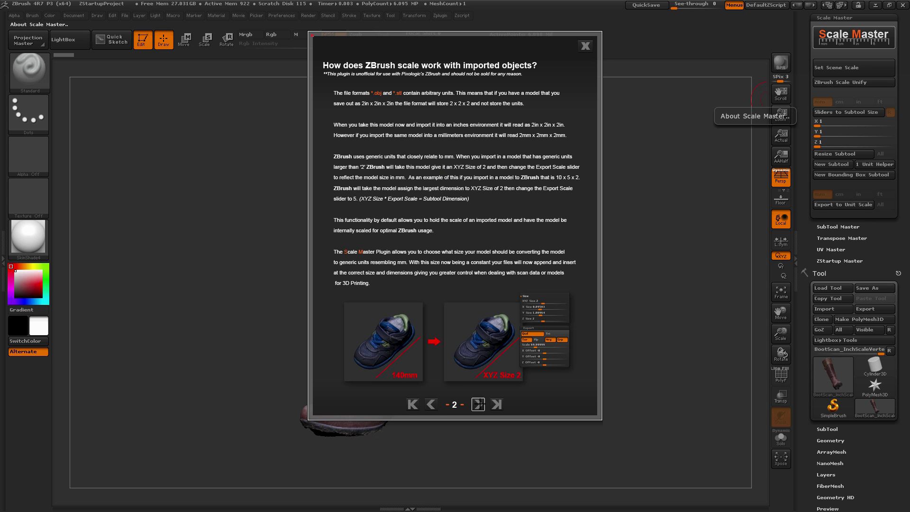
{"action": "left_click", "coordinate": [478, 404]}
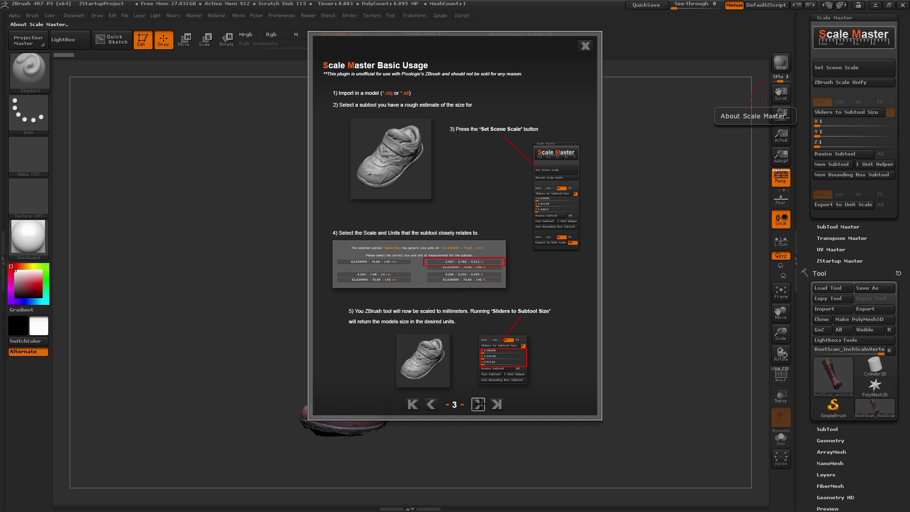
{"action": "left_click", "coordinate": [479, 404]}
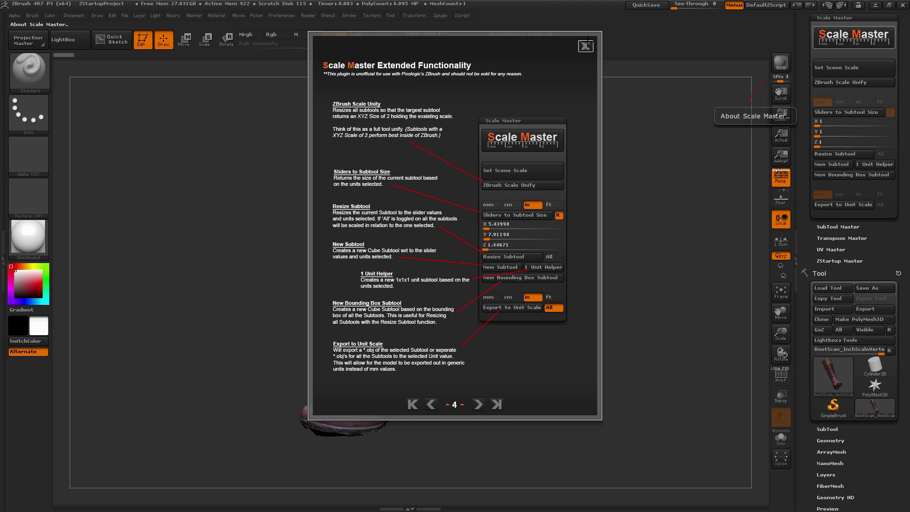
{"action": "left_click", "coordinate": [585, 46]}
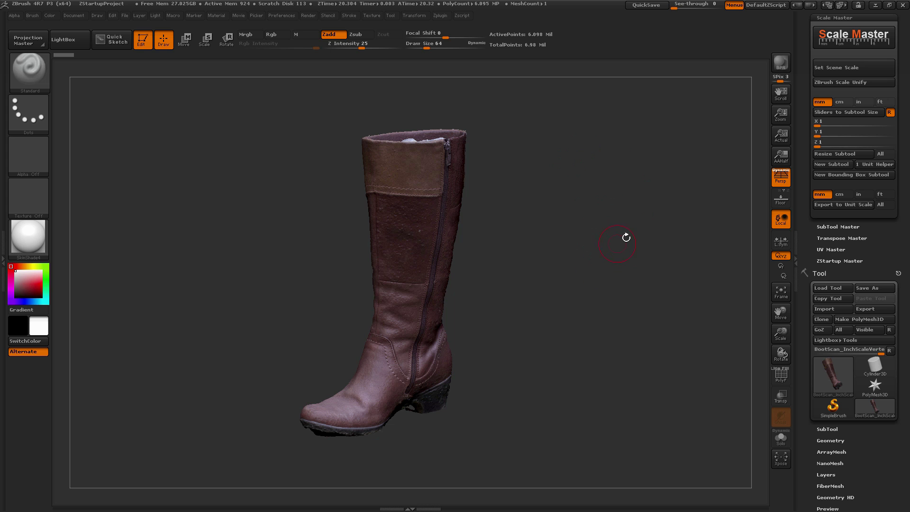
- Inspect the boot from several angles, then ask Set Scene Scale for its real size and unit
{"action": "left_click_drag", "start_coordinate": [628, 250], "coordinate": [603, 233]}
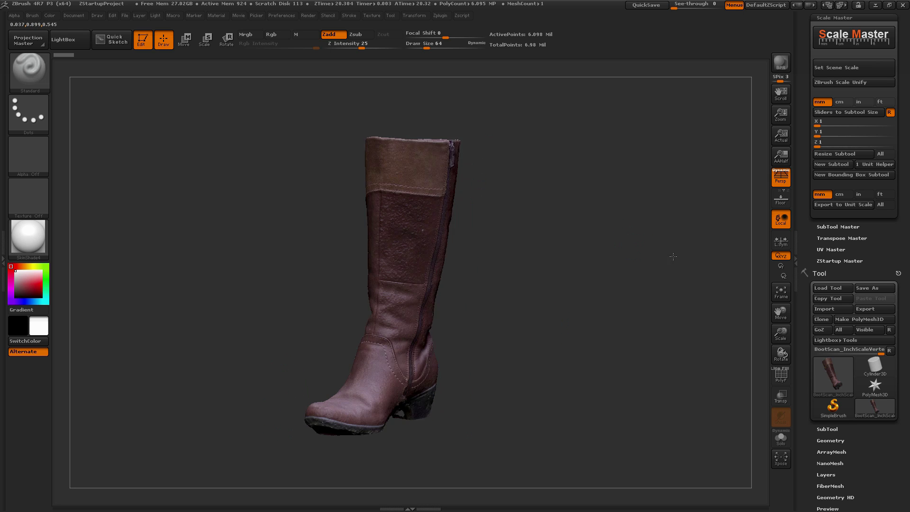
{"action": "left_click_drag", "start_coordinate": [673, 272], "coordinate": [637, 267]}
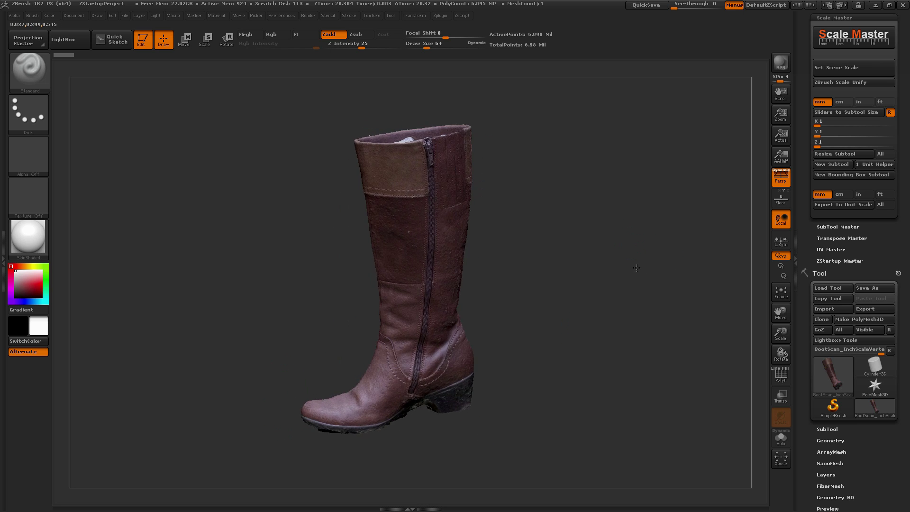
{"action": "left_click_drag", "start_coordinate": [691, 274], "coordinate": [519, 320]}
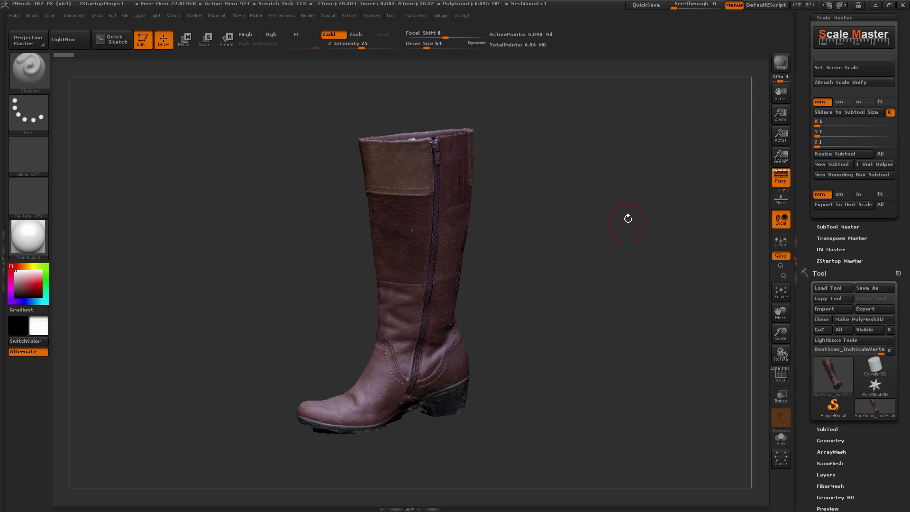
{"action": "left_click_drag", "start_coordinate": [628, 219], "coordinate": [634, 240]}
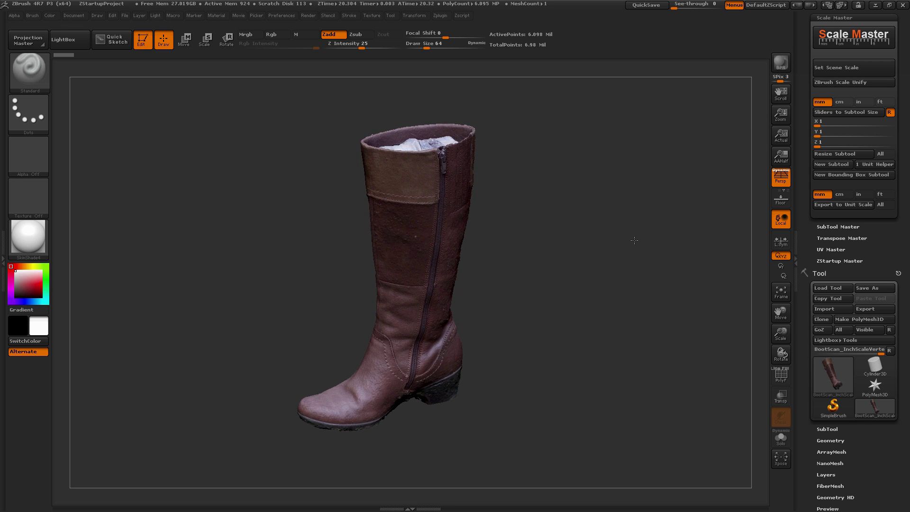
{"action": "left_click", "coordinate": [877, 69]}
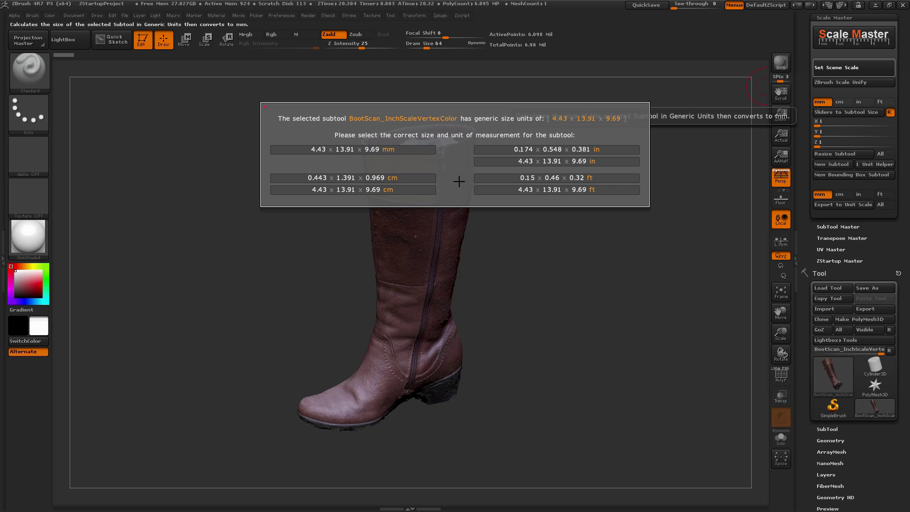
- Choose the 4.43 x 13.91 x 9.69 in option and recheck the boot's orientation
{"action": "left_click", "coordinate": [612, 161]}
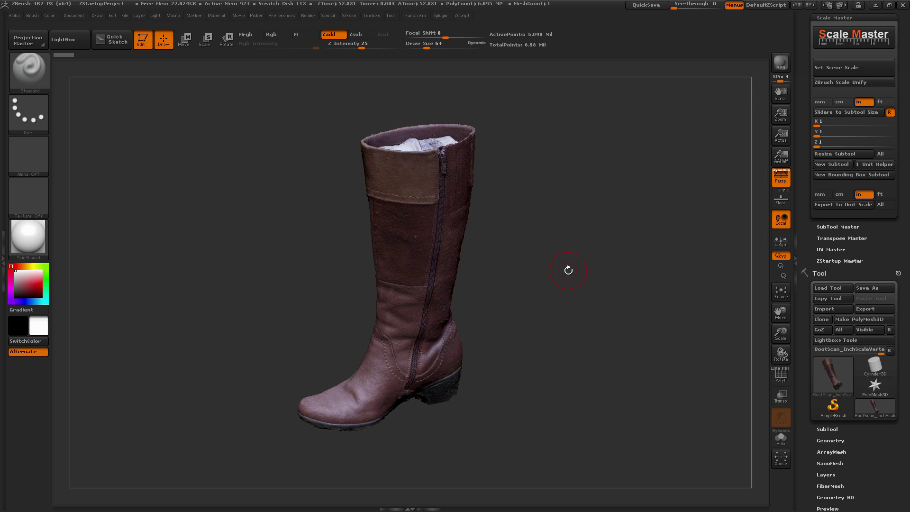
{"action": "mouse_move", "coordinate": [568, 270]}
{"action": "left_mouse_down"}
{"action": "mouse_move", "coordinate": [582, 256]}
{"action": "mouse_move", "coordinate": [575, 254]}
{"action": "mouse_move", "coordinate": [581, 258]}
{"action": "left_mouse_up"}
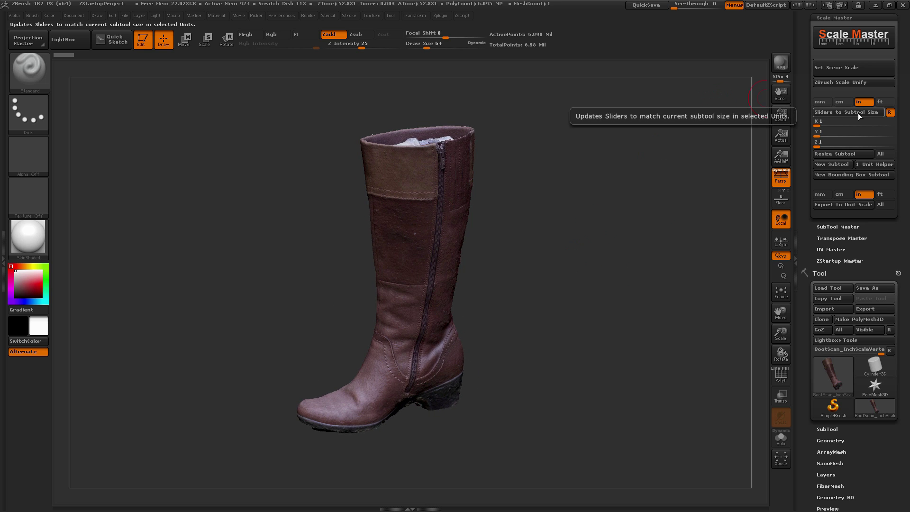
- Load the boot's current size into the X, Y and Z sliders and view it side-on
{"action": "left_click", "coordinate": [857, 113]}
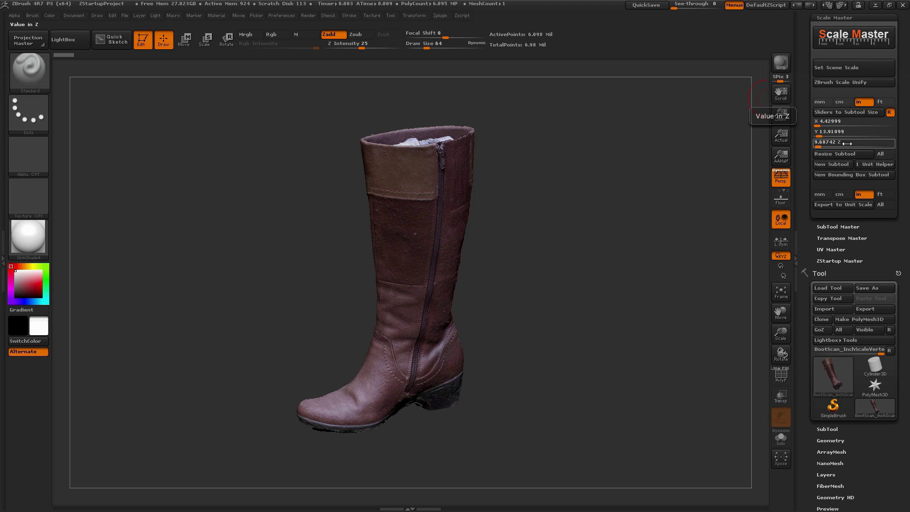
{"action": "left_click_drag", "start_coordinate": [646, 285], "coordinate": [566, 312]}
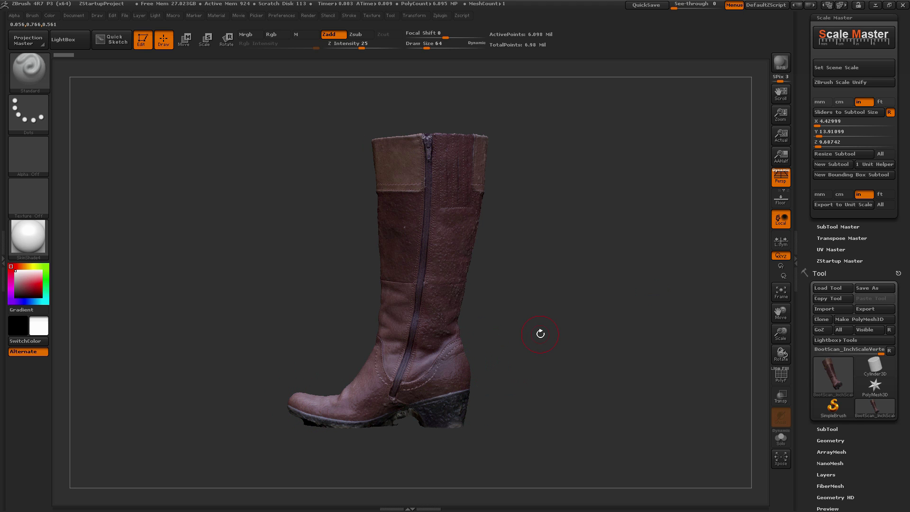
{"action": "left_click_drag", "start_coordinate": [599, 258], "coordinate": [594, 277]}
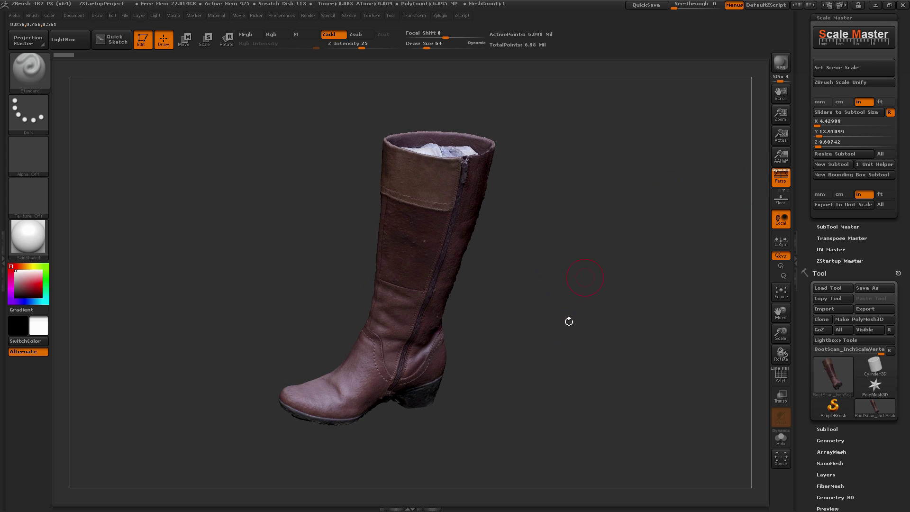
{"action": "left_click_drag", "start_coordinate": [569, 321], "coordinate": [594, 228]}
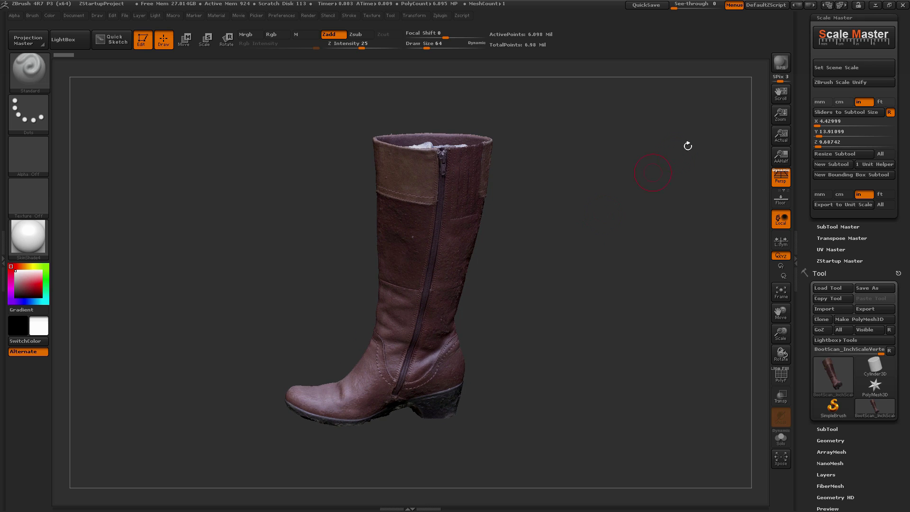
- Compare the boot's dimensions in mm, in and cm, finishing with inches
{"action": "left_click", "coordinate": [823, 103]}
{"action": "left_click", "coordinate": [851, 112]}
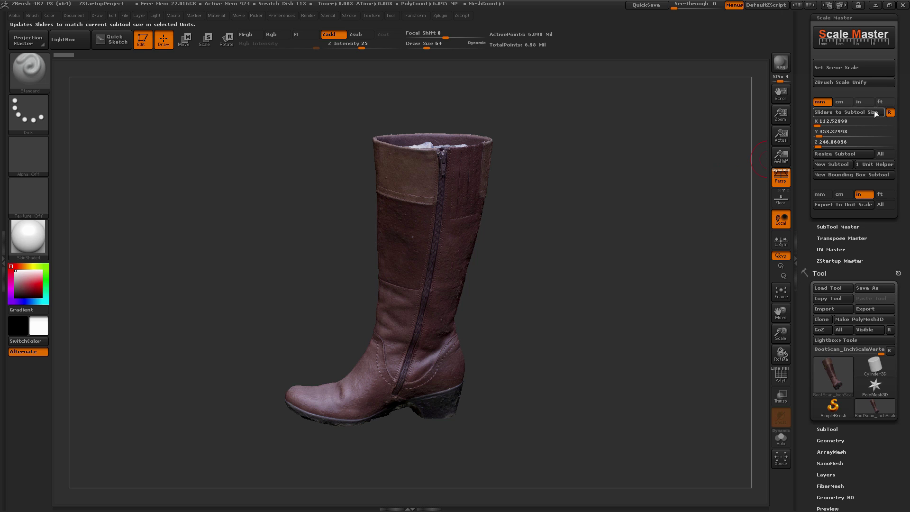
{"action": "left_click", "coordinate": [860, 103]}
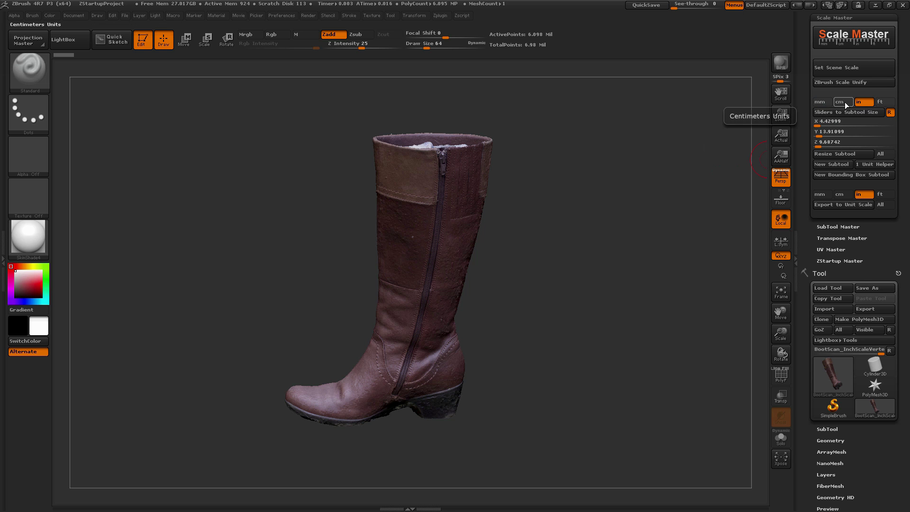
{"action": "left_click", "coordinate": [845, 101]}
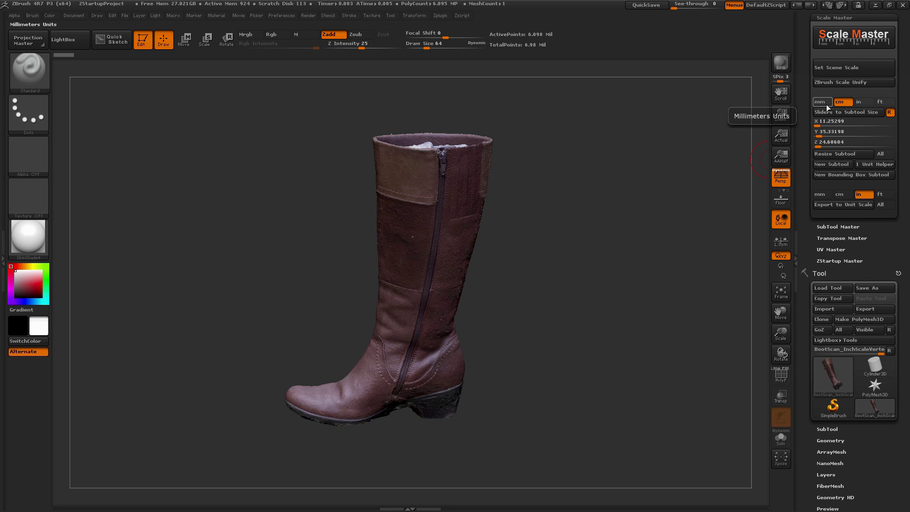
{"action": "left_click", "coordinate": [861, 102]}
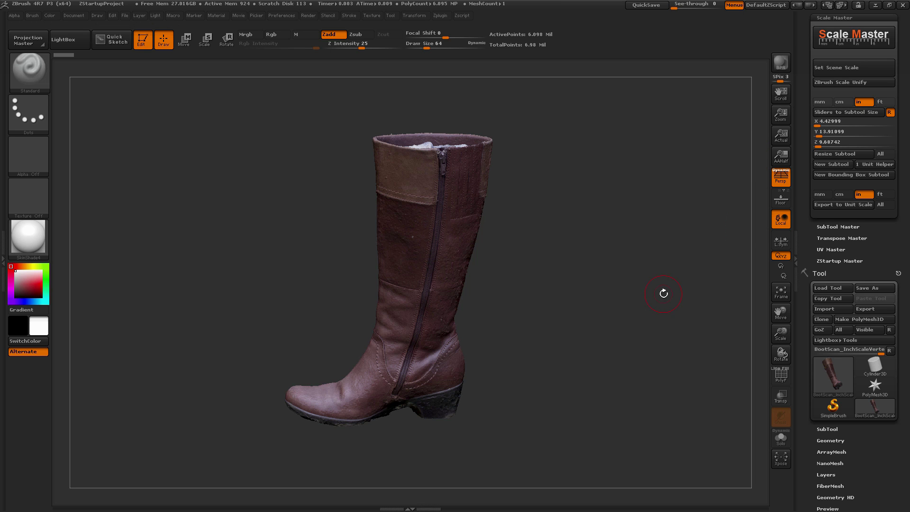
{"action": "left_click_drag", "start_coordinate": [663, 293], "coordinate": [636, 247]}
- Enter a Z size of 10 inches and resize the boot subtool
{"action": "left_click_drag", "start_coordinate": [675, 249], "coordinate": [640, 253]}
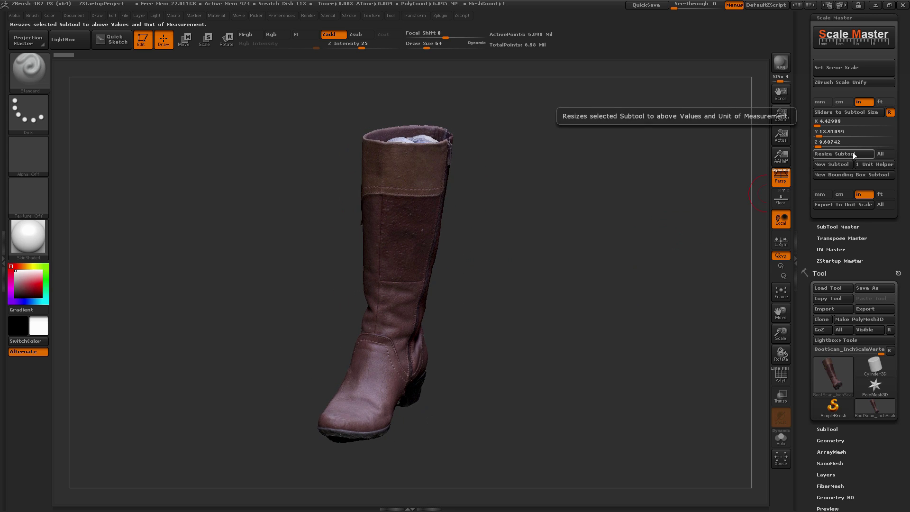
{"action": "left_click_drag", "start_coordinate": [717, 186], "coordinate": [699, 183]}
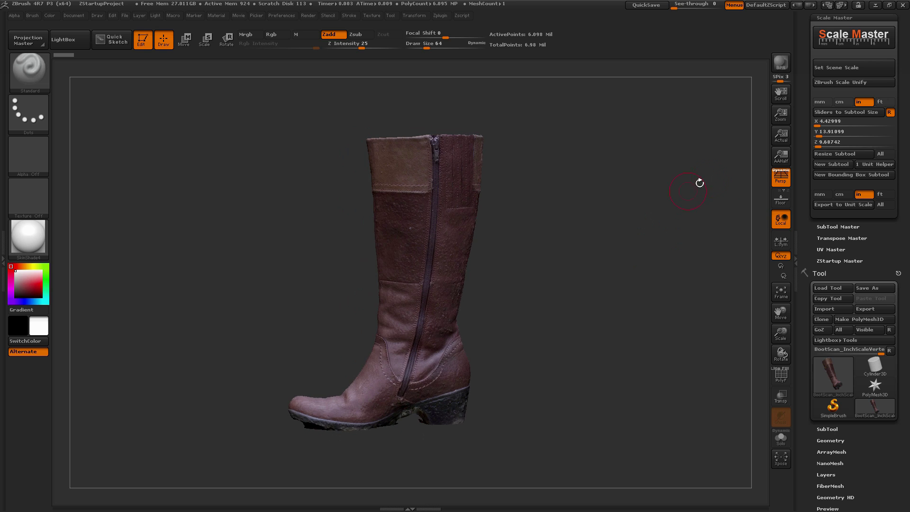
{"action": "left_click", "coordinate": [814, 142]}
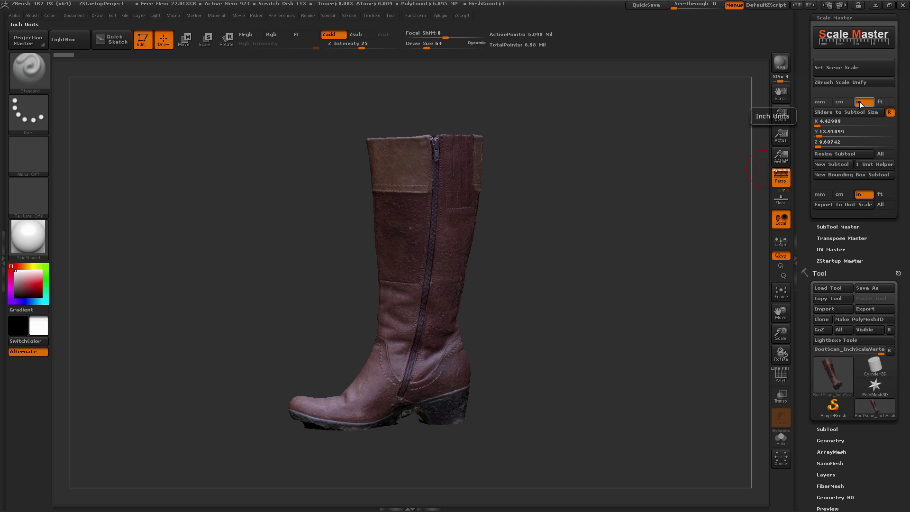
{"action": "left_click", "coordinate": [819, 142]}
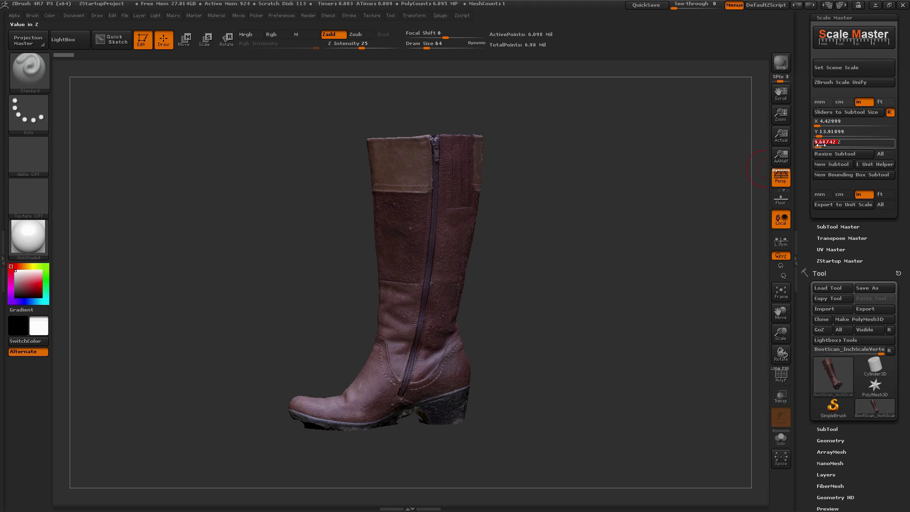
{"action": "type", "text": "10"}
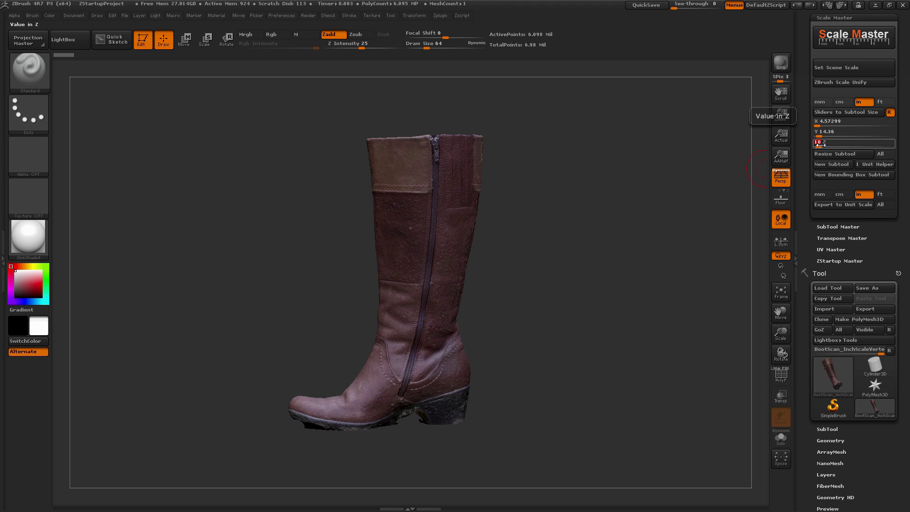
{"action": "key", "text": "Return"}
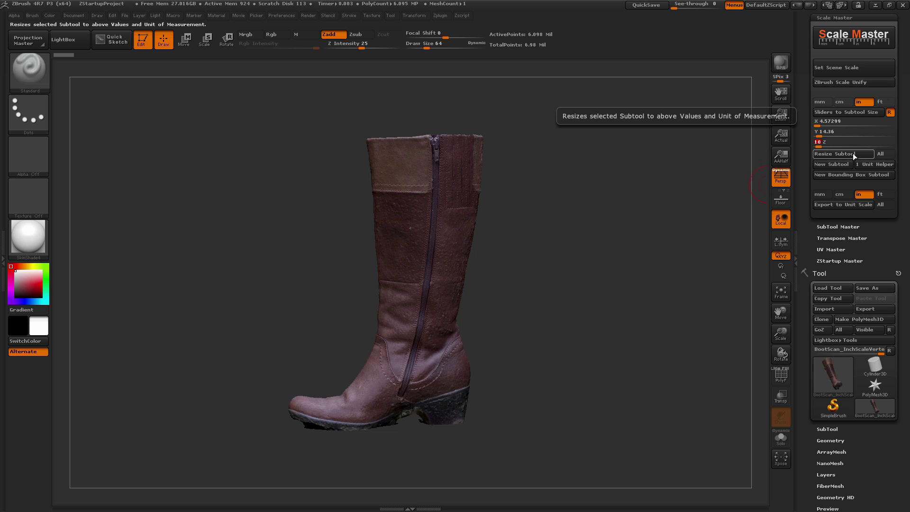
{"action": "left_click", "coordinate": [852, 152]}
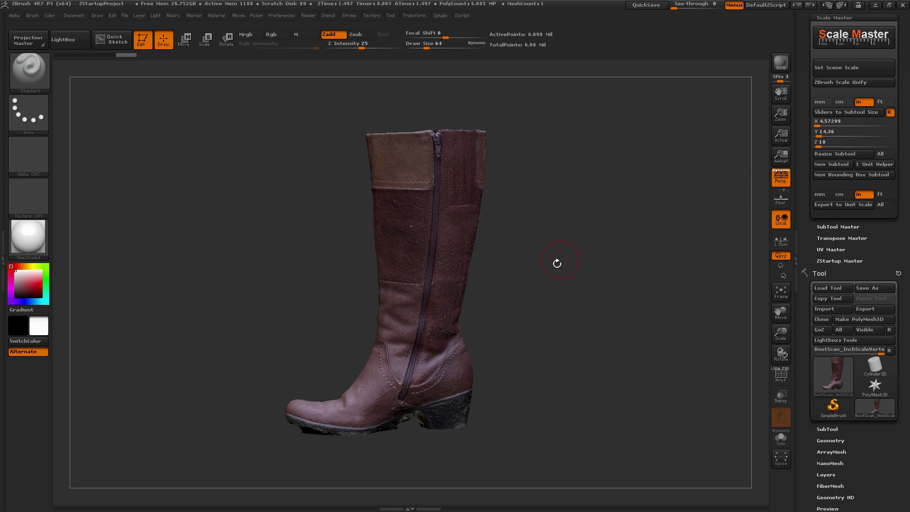
- Read the boot's new size back into the sliders: 4.57299 x 14.36 x 9.99996 inches
{"action": "mouse_move", "coordinate": [556, 263]}
{"action": "left_mouse_down"}
{"action": "mouse_move", "coordinate": [583, 262]}
{"action": "mouse_move", "coordinate": [573, 270]}
{"action": "left_mouse_up"}
{"action": "left_click", "coordinate": [827, 131]}
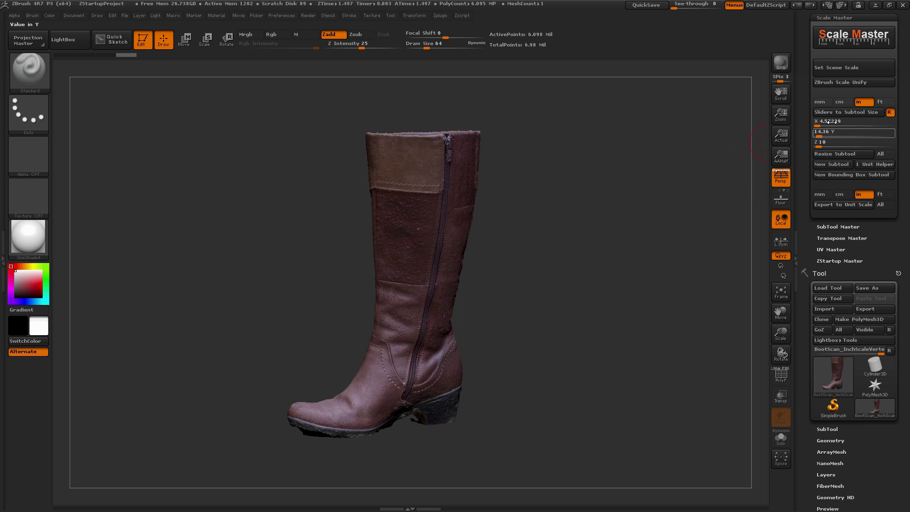
{"action": "left_click", "coordinate": [850, 113]}
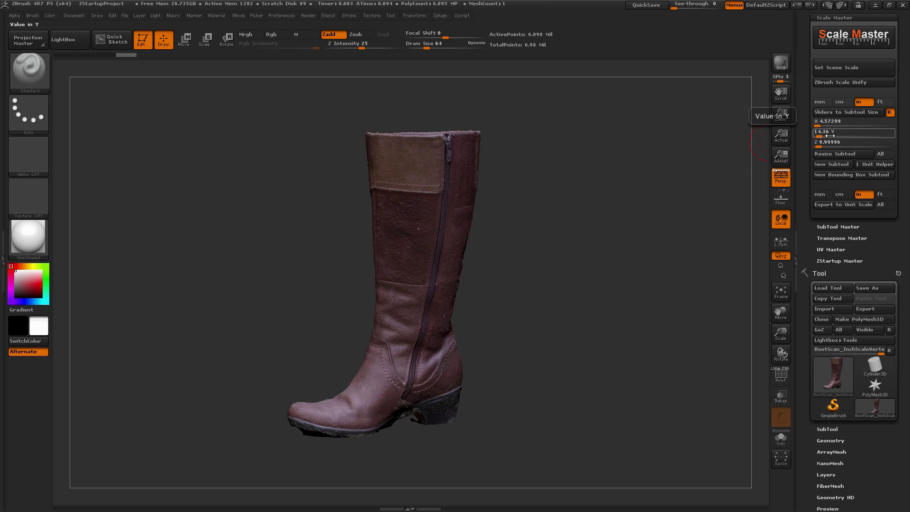
{"action": "mouse_move", "coordinate": [632, 220]}
{"action": "left_mouse_down"}
{"action": "mouse_move", "coordinate": [662, 223]}
{"action": "mouse_move", "coordinate": [619, 228]}
{"action": "mouse_move", "coordinate": [622, 256]}
{"action": "mouse_move", "coordinate": [621, 223]}
{"action": "mouse_move", "coordinate": [635, 221]}
{"action": "mouse_move", "coordinate": [622, 245]}
{"action": "mouse_move", "coordinate": [630, 237]}
{"action": "left_mouse_up"}
{"action": "left_click", "coordinate": [830, 142]}
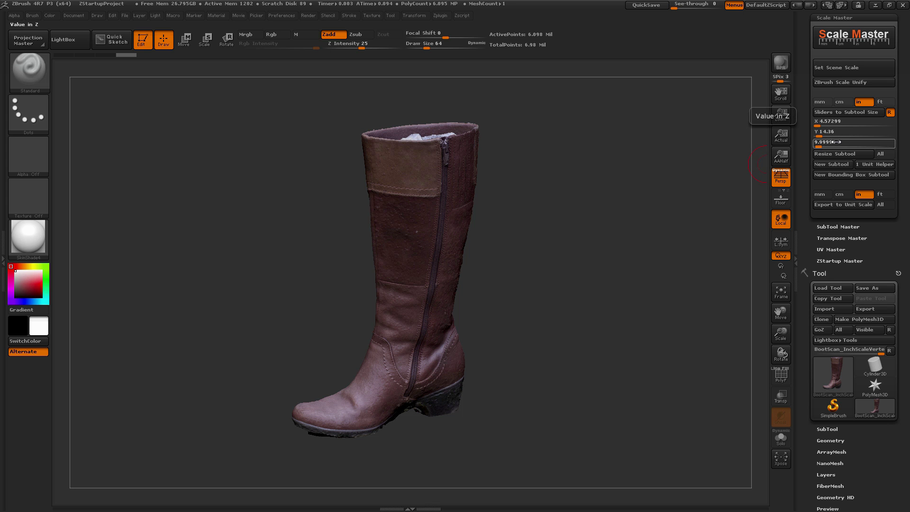
{"action": "left_click_drag", "start_coordinate": [636, 284], "coordinate": [262, 417]}
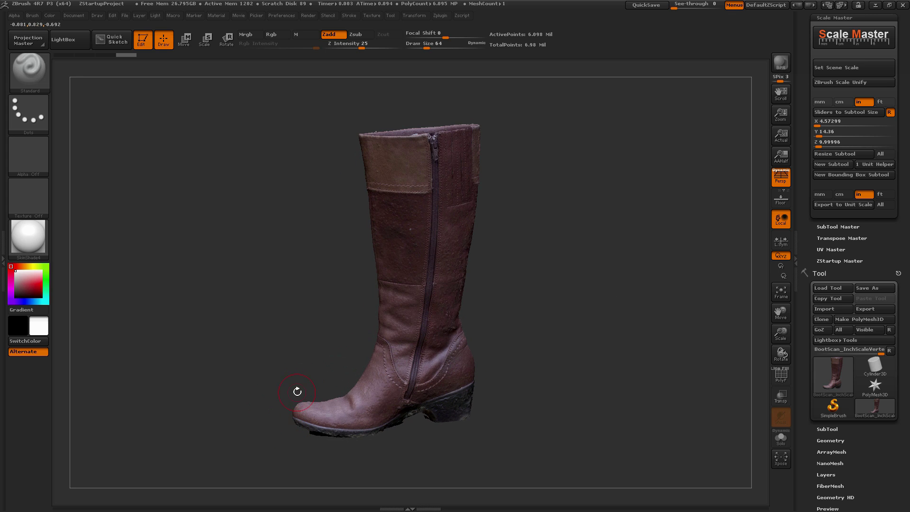
{"action": "left_click_drag", "start_coordinate": [606, 300], "coordinate": [601, 315]}
{"action": "left_click_drag", "start_coordinate": [616, 227], "coordinate": [601, 252]}
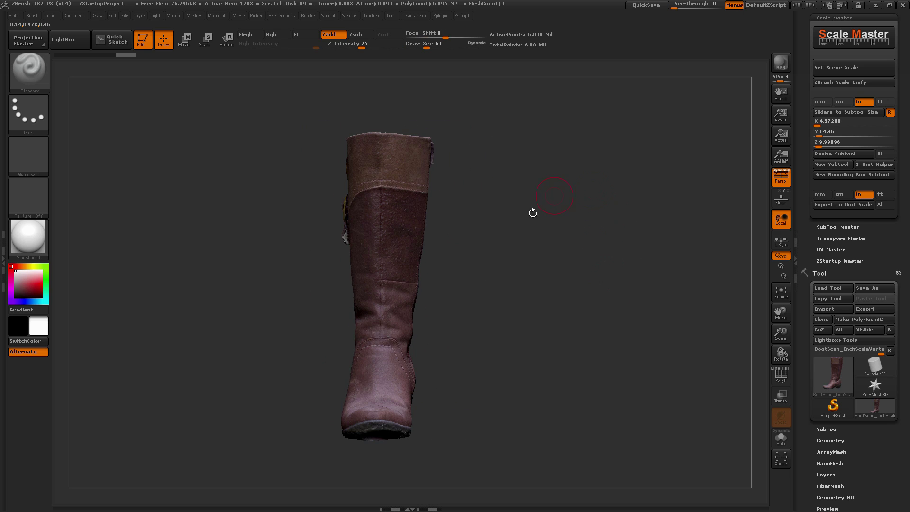
{"action": "left_click_drag", "start_coordinate": [588, 320], "coordinate": [502, 311]}
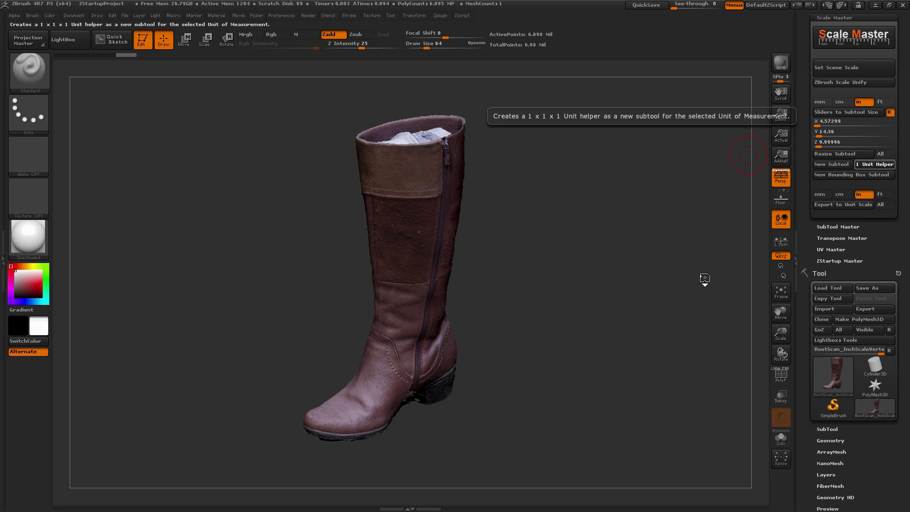
- Add a 1-inch unit-helper cube, move it beside the boot, then add a 1-centimetre cube
{"action": "left_click_drag", "start_coordinate": [654, 290], "coordinate": [507, 258]}
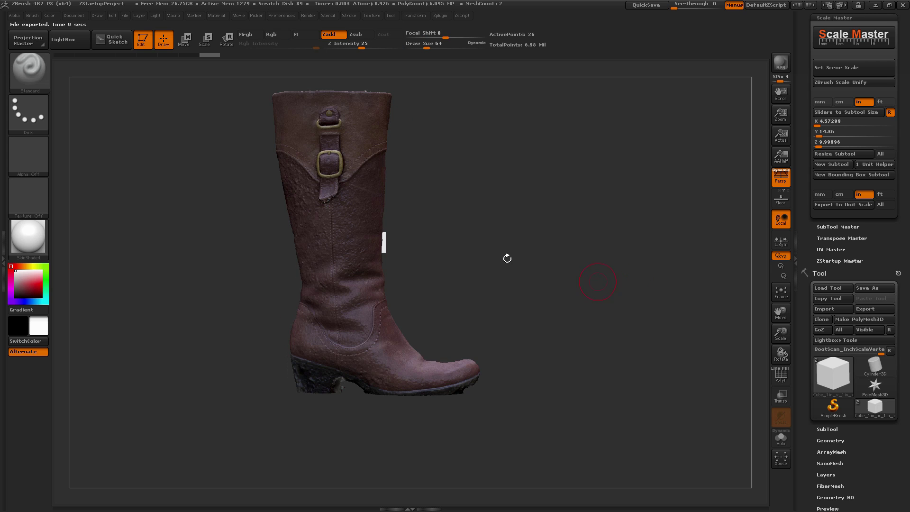
{"action": "key", "text": "w"}
{"action": "left_click_drag", "start_coordinate": [385, 235], "coordinate": [528, 230]}
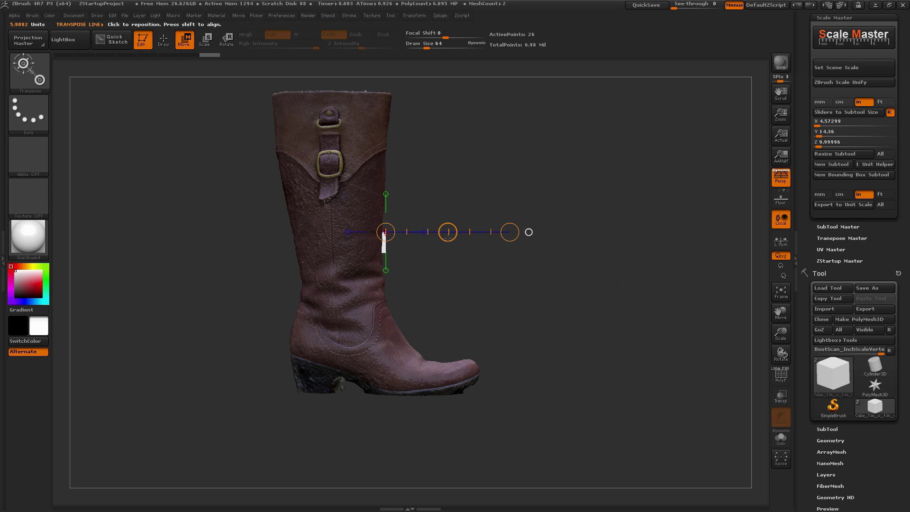
{"action": "left_click_drag", "start_coordinate": [445, 230], "coordinate": [524, 229]}
{"action": "mouse_move", "coordinate": [560, 265]}
{"action": "left_mouse_down"}
{"action": "mouse_move", "coordinate": [663, 320]}
{"action": "mouse_move", "coordinate": [659, 298]}
{"action": "left_mouse_up"}
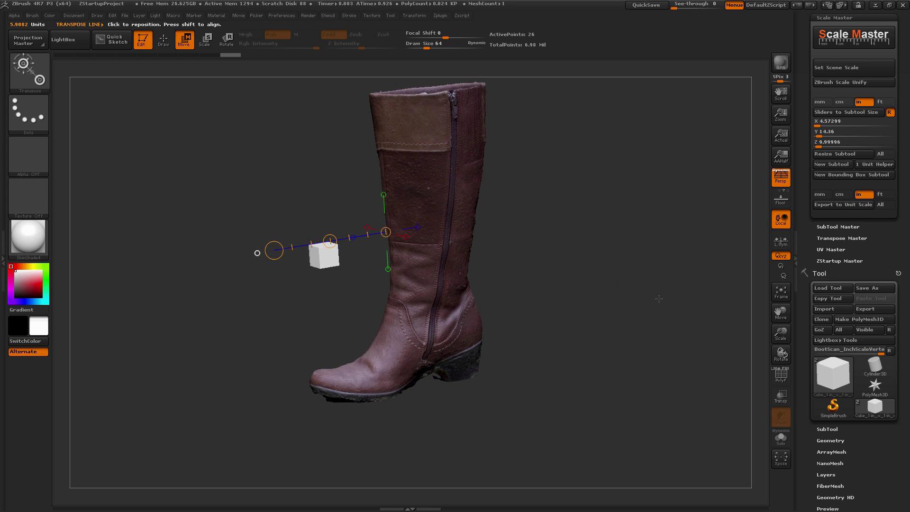
{"action": "left_click", "coordinate": [842, 102]}
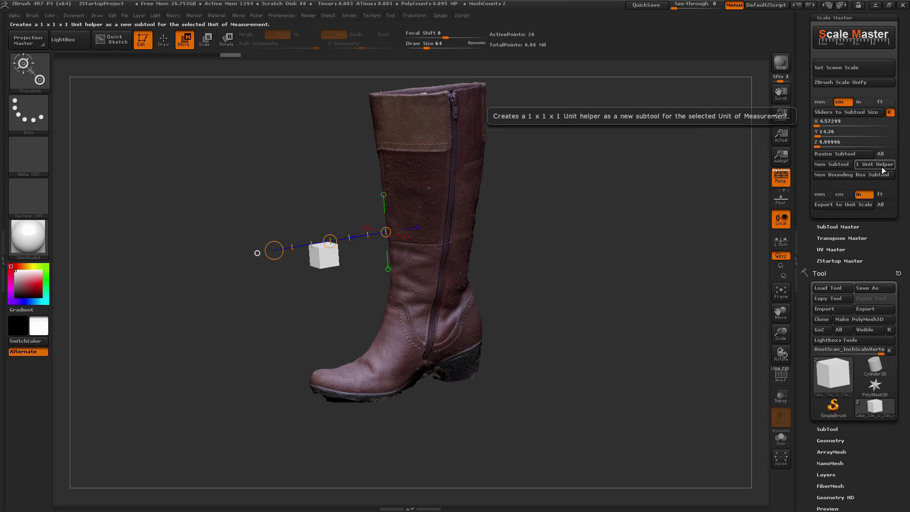
{"action": "left_click", "coordinate": [871, 163]}
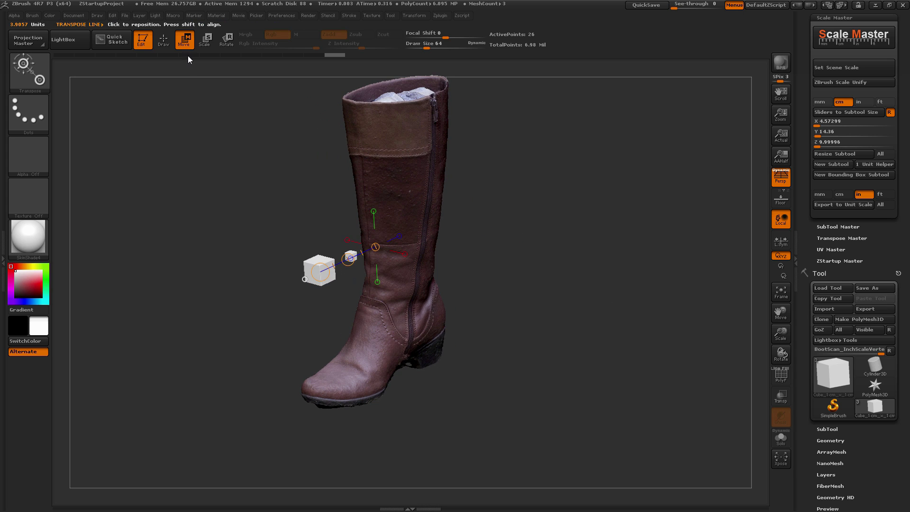
- Switch units to inches and enter X 2, Y 3, Z 1 in the size sliders
{"action": "left_click_drag", "start_coordinate": [355, 143], "coordinate": [614, 266]}
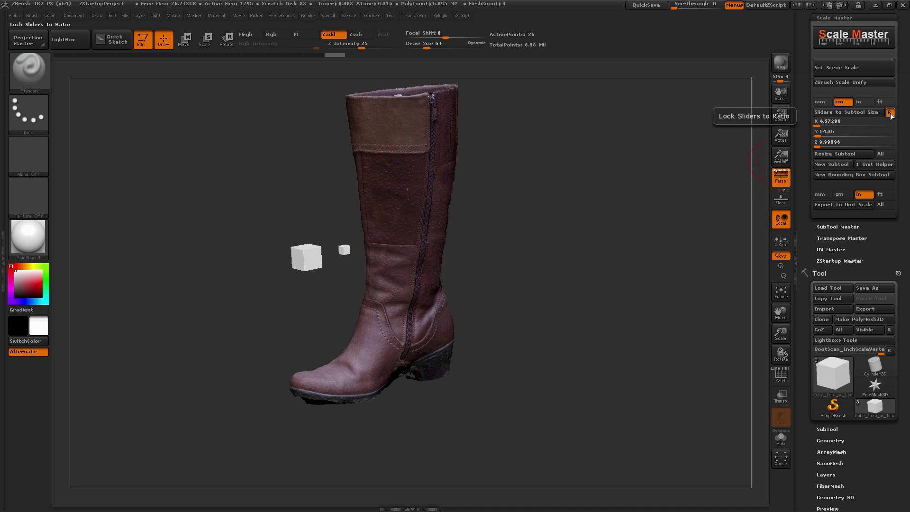
{"action": "left_click", "coordinate": [866, 103]}
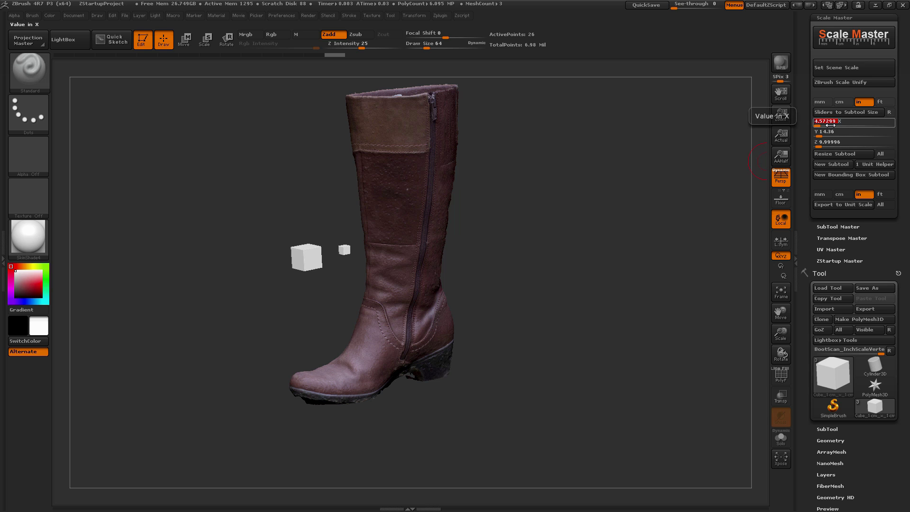
{"action": "left_click", "coordinate": [827, 125]}
{"action": "type", "text": "2"}
{"action": "key", "text": "Return"}
{"action": "left_click", "coordinate": [827, 132]}
{"action": "type", "text": "3"}
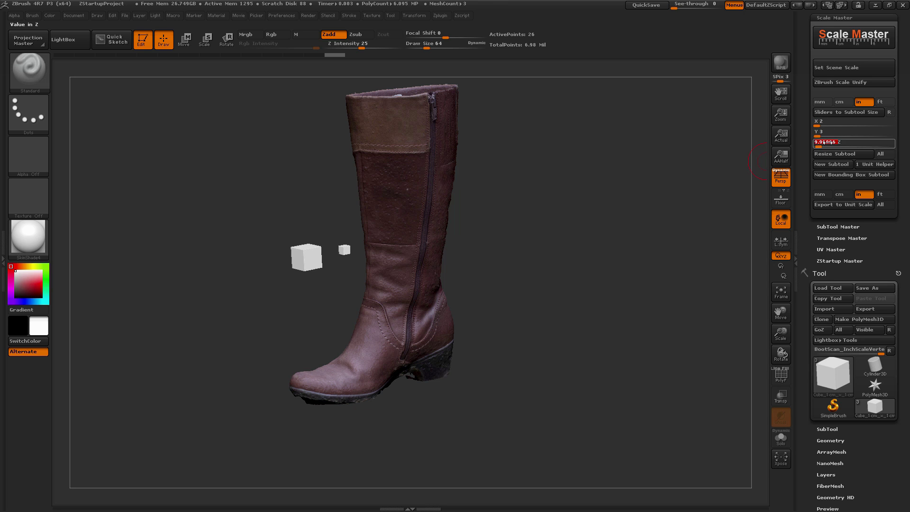
{"action": "type", "text": "1"}
{"action": "key", "text": "Return"}
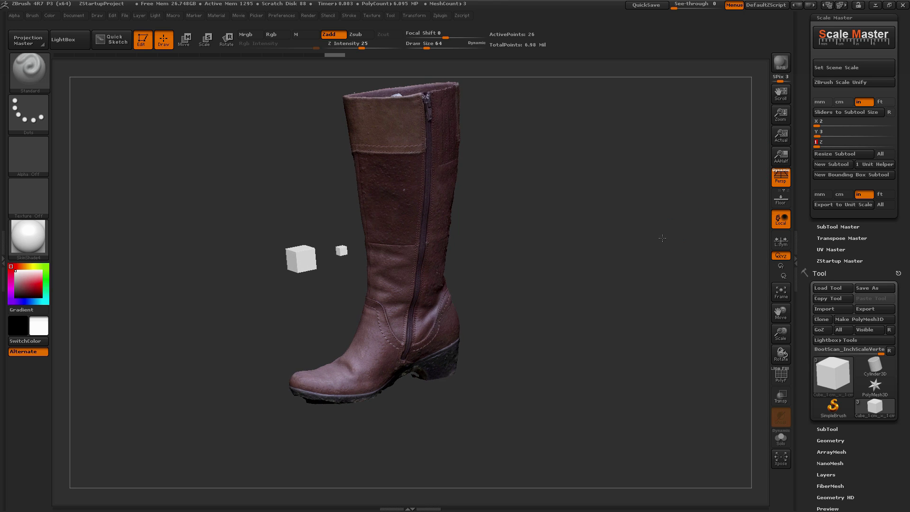
- Create a new 2 x 3 x 1 inch box subtool and move it right of the boot
{"action": "left_click", "coordinate": [831, 163]}
{"action": "left_click_drag", "start_coordinate": [548, 264], "coordinate": [546, 220]}
{"action": "key", "text": "w"}
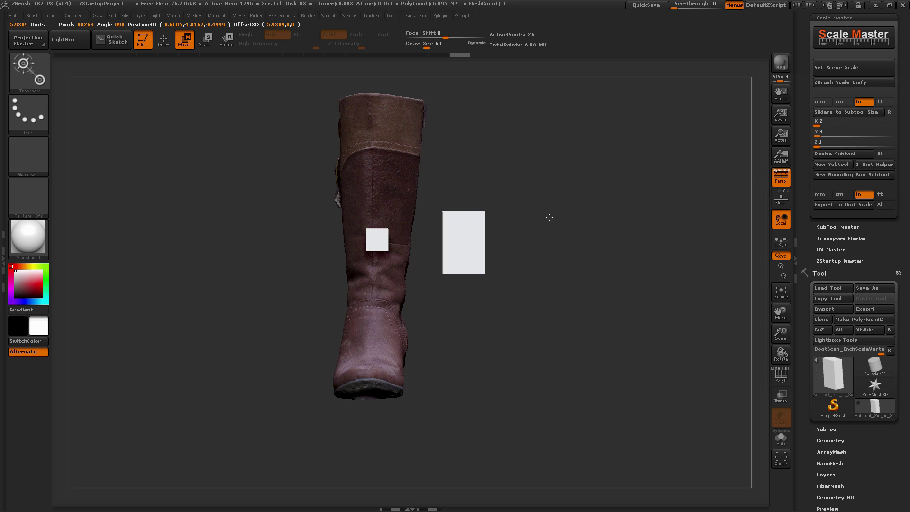
{"action": "left_click_drag", "start_coordinate": [595, 319], "coordinate": [580, 283]}
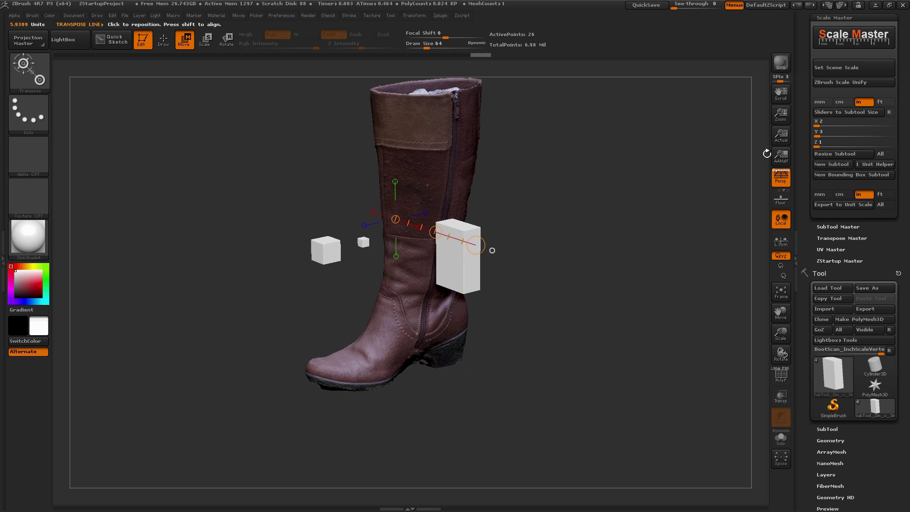
- Expand the subtool list to review the subtools, then orbit the scene around the boot
{"action": "scroll", "coordinate": [809, 181], "scroll_direction": "down", "scroll_amount": 4}
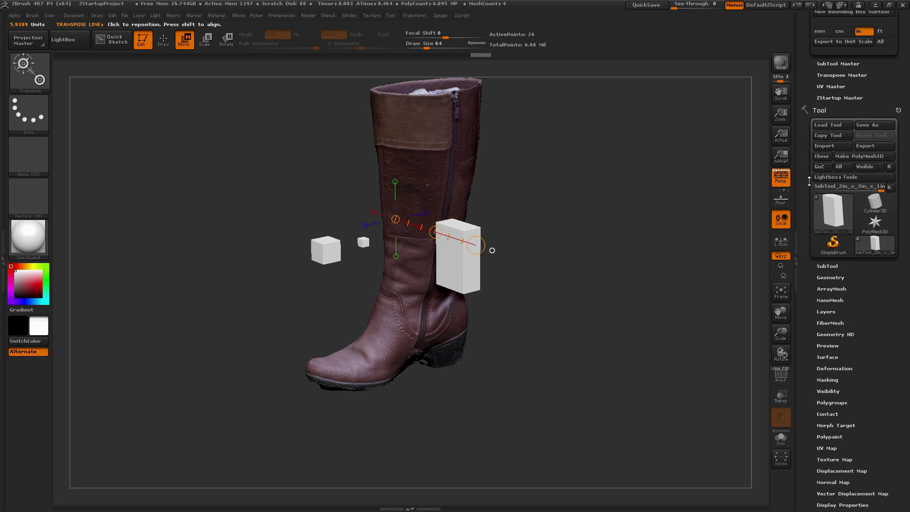
{"action": "left_click", "coordinate": [827, 265]}
{"action": "mouse_move", "coordinate": [857, 241]}
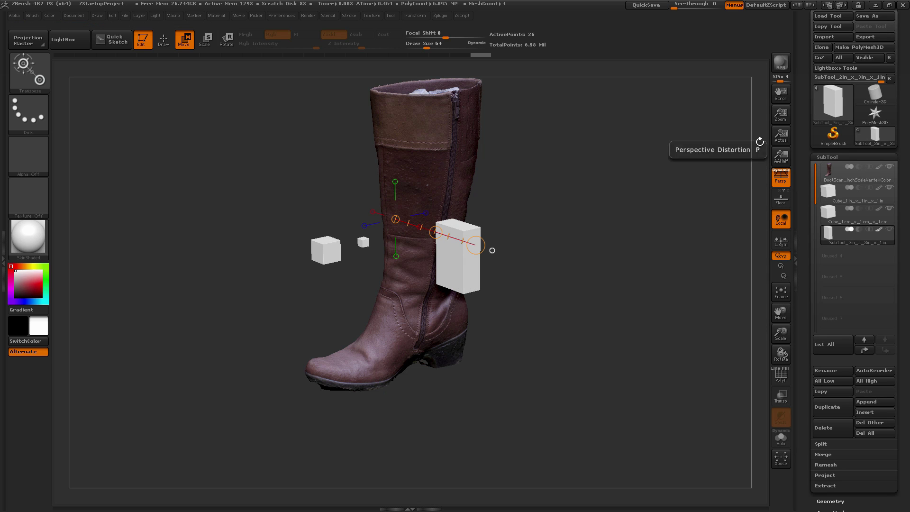
{"action": "scroll", "coordinate": [800, 203], "scroll_direction": "up", "scroll_amount": 6}
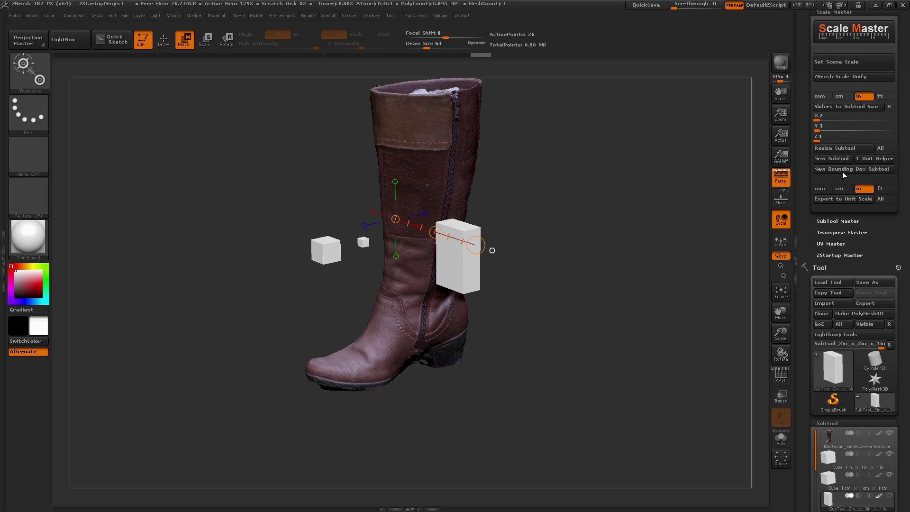
{"action": "left_click_drag", "start_coordinate": [739, 143], "coordinate": [545, 237]}
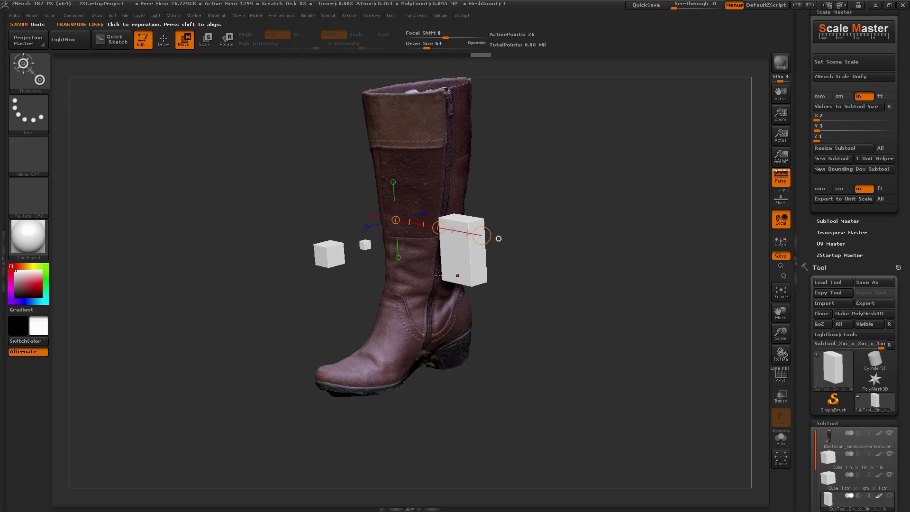
{"action": "left_click_drag", "start_coordinate": [485, 267], "coordinate": [488, 292]}
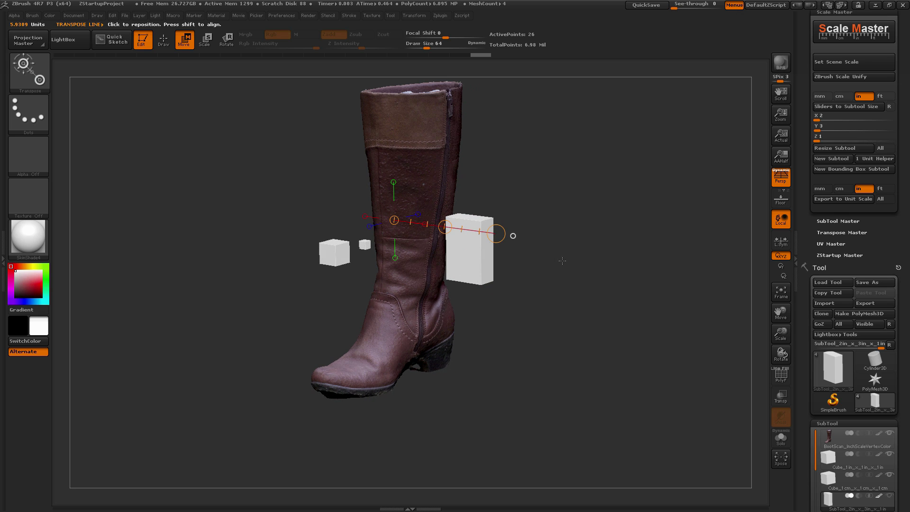
{"action": "left_click_drag", "start_coordinate": [562, 261], "coordinate": [529, 245]}
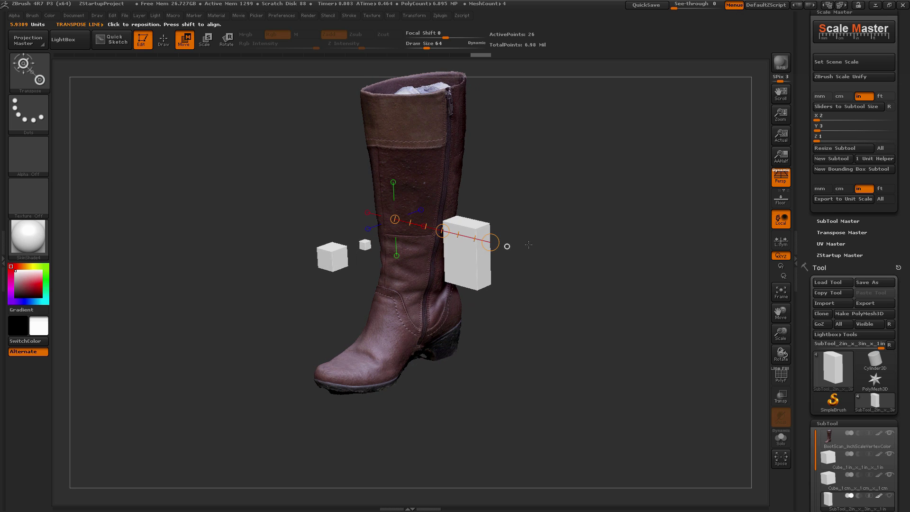
- Switch to centimetres and resize the box subtool to 2 x 3 x 1 cm
{"action": "left_click", "coordinate": [841, 96]}
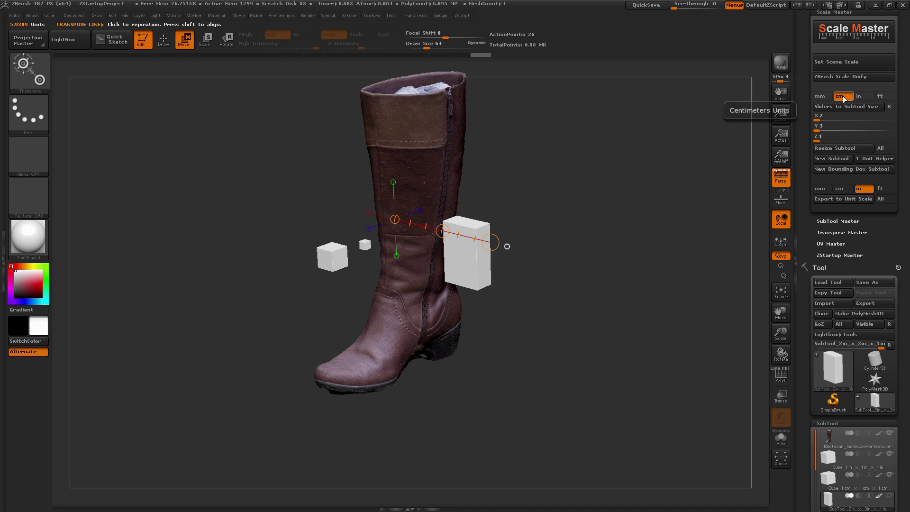
{"action": "left_click", "coordinate": [832, 149]}
{"action": "left_click_drag", "start_coordinate": [619, 266], "coordinate": [725, 138], "text": "alt"}
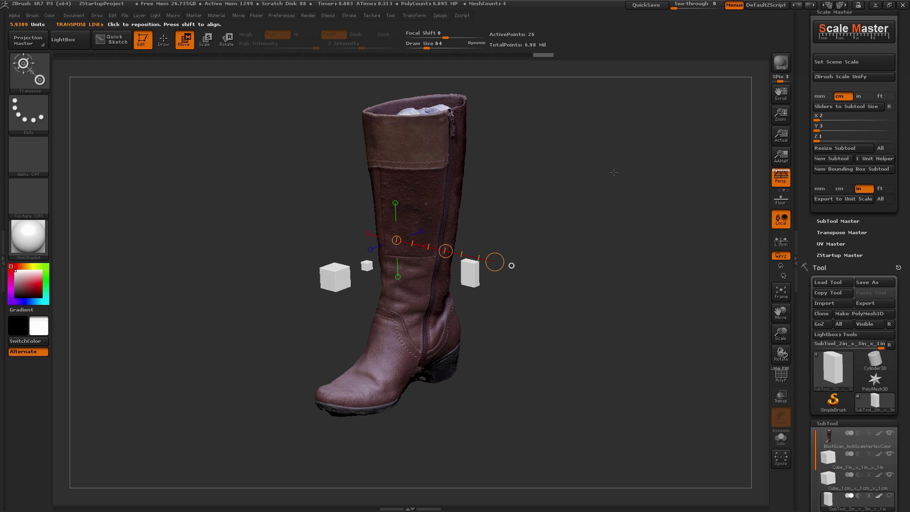
- Load DemoSoldier.ZTL from LightBox's tool files and rotate it in the viewport
{"action": "left_click", "coordinate": [111, 66]}
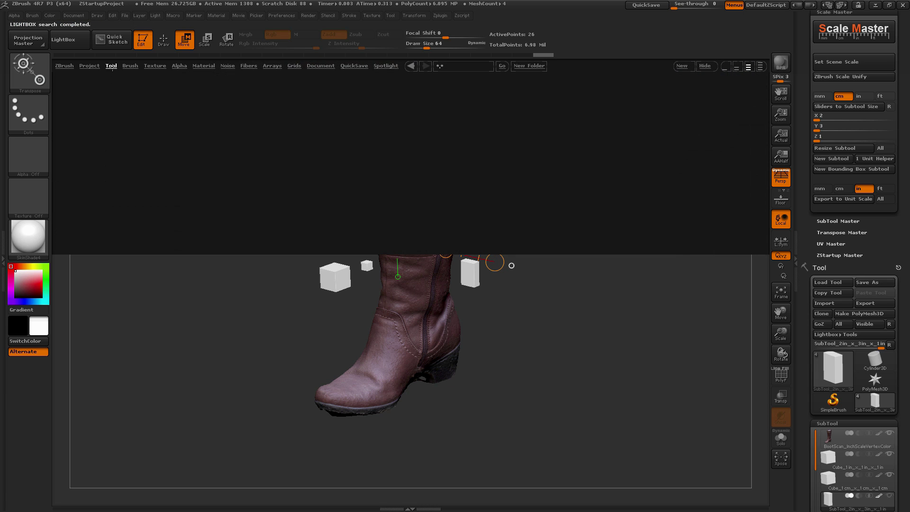
{"action": "double_click", "coordinate": [130, 121]}
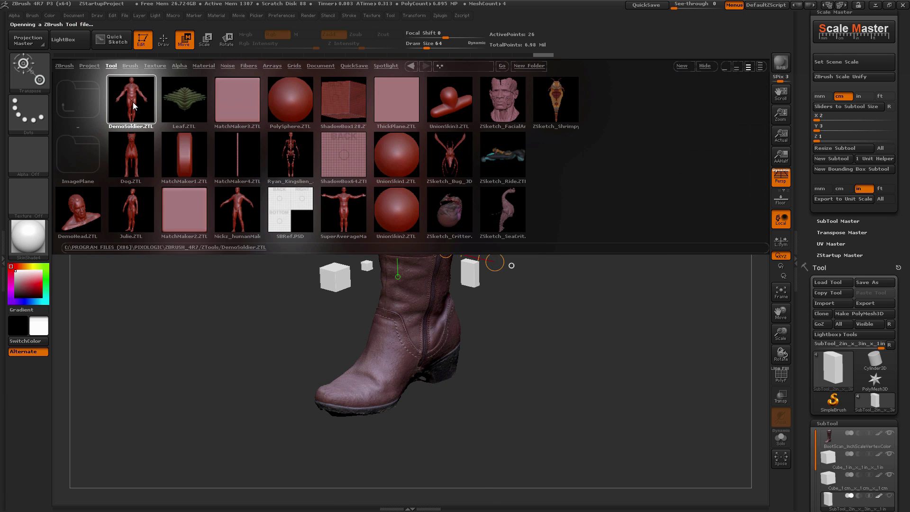
{"action": "key", "text": "f"}
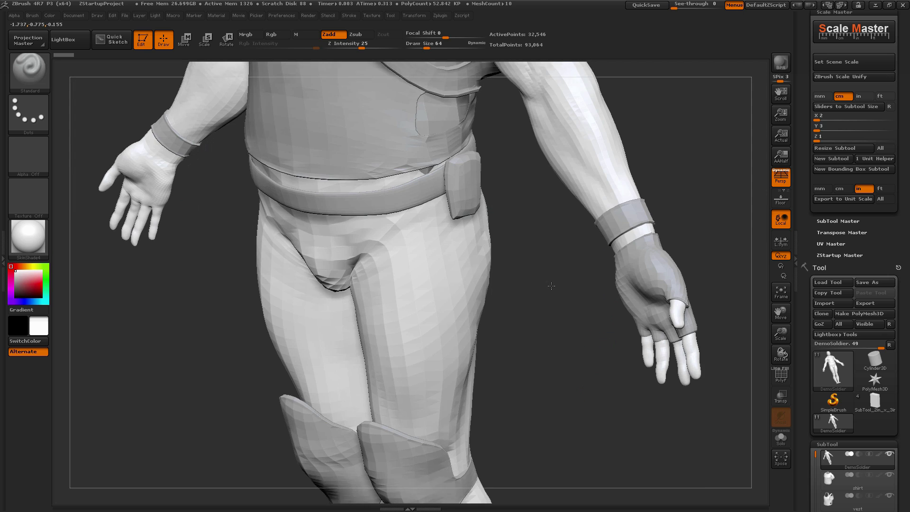
{"action": "left_click_drag", "start_coordinate": [628, 244], "coordinate": [612, 223]}
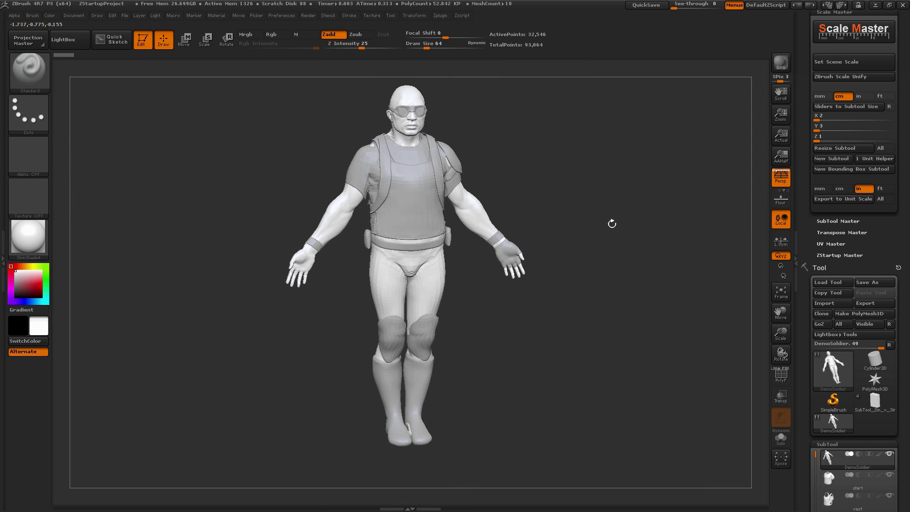
{"action": "left_click_drag", "start_coordinate": [506, 107], "coordinate": [581, 279]}
{"action": "left_click_drag", "start_coordinate": [550, 237], "coordinate": [616, 213]}
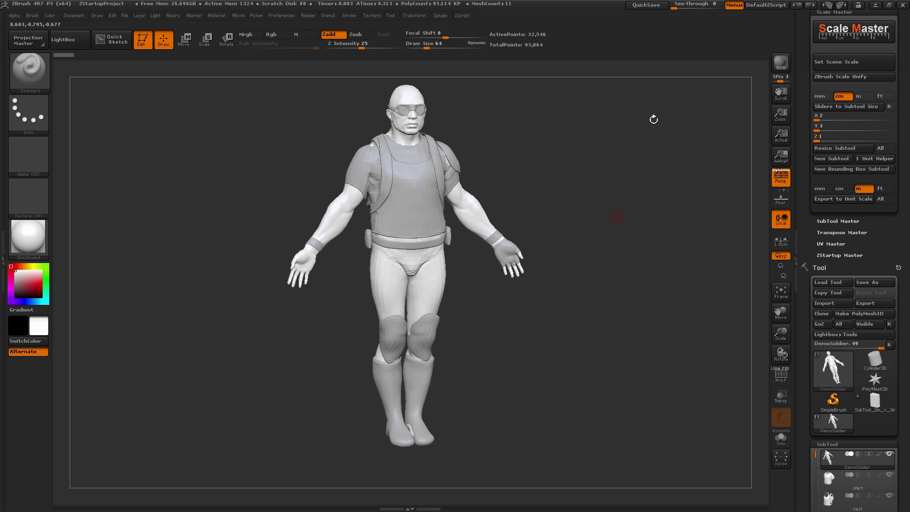
- Run Set Scene Scale on DemoSoldier and pick the 5.44 x 7.91 x 1.45 in option
{"action": "left_click", "coordinate": [867, 61]}
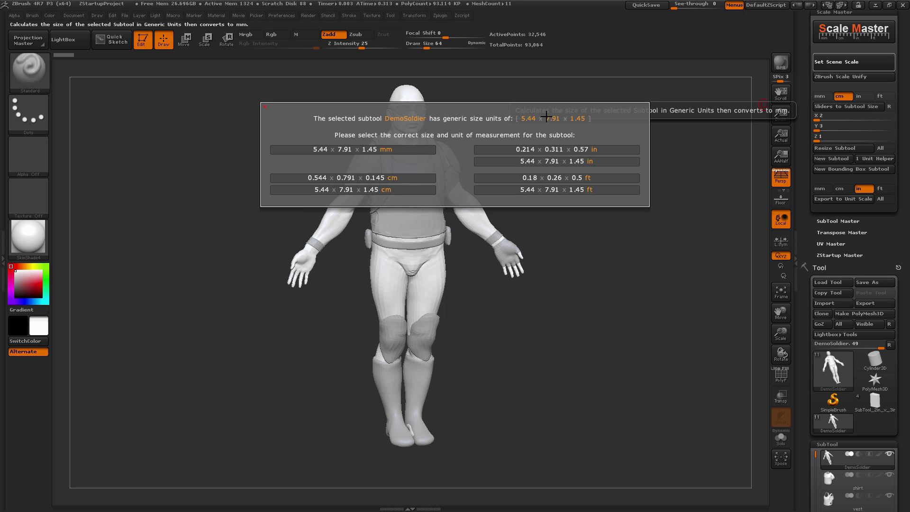
{"action": "left_click", "coordinate": [601, 161]}
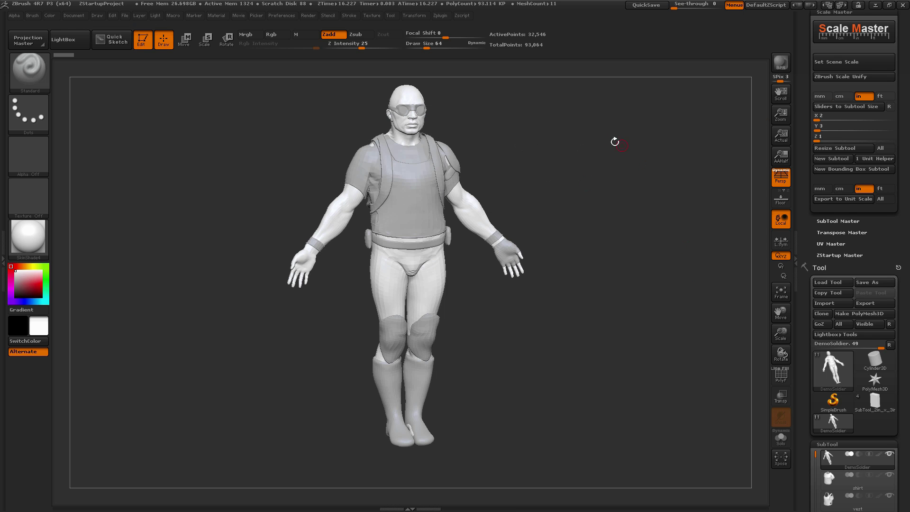
- Orbit the soldier and load its current dimensions into the X, Y, Z size sliders
{"action": "left_click_drag", "start_coordinate": [644, 269], "coordinate": [635, 256]}
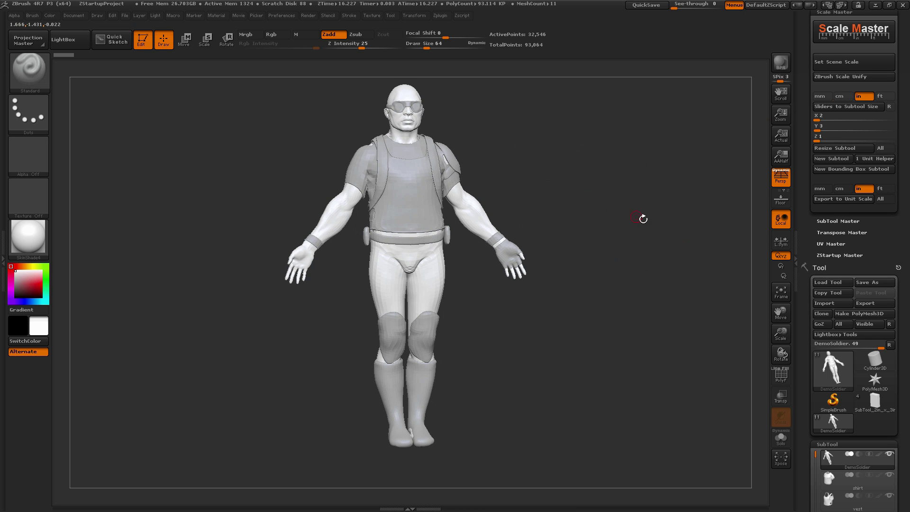
{"action": "mouse_move", "coordinate": [593, 287]}
{"action": "left_mouse_down"}
{"action": "mouse_move", "coordinate": [652, 298]}
{"action": "mouse_move", "coordinate": [635, 299]}
{"action": "mouse_move", "coordinate": [608, 250]}
{"action": "left_mouse_up"}
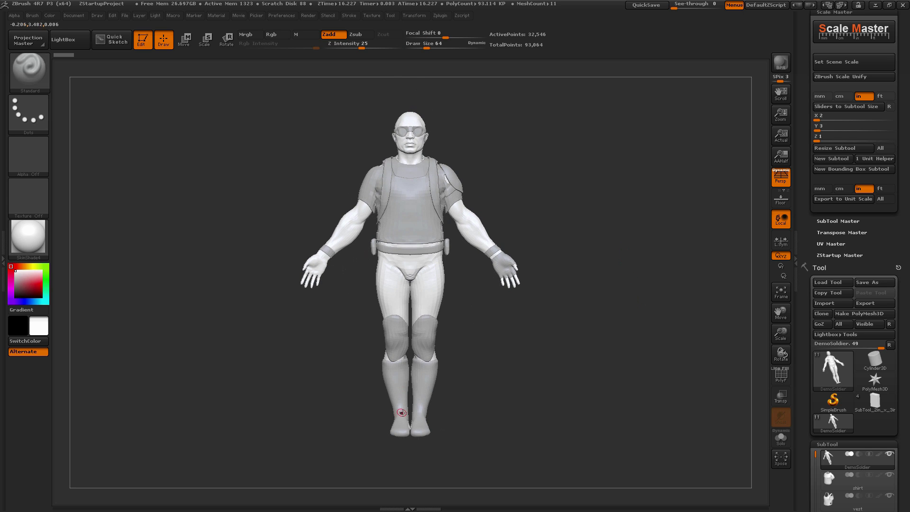
{"action": "left_click_drag", "start_coordinate": [401, 413], "coordinate": [494, 269]}
{"action": "left_click_drag", "start_coordinate": [489, 396], "coordinate": [589, 386]}
{"action": "left_click", "coordinate": [843, 107]}
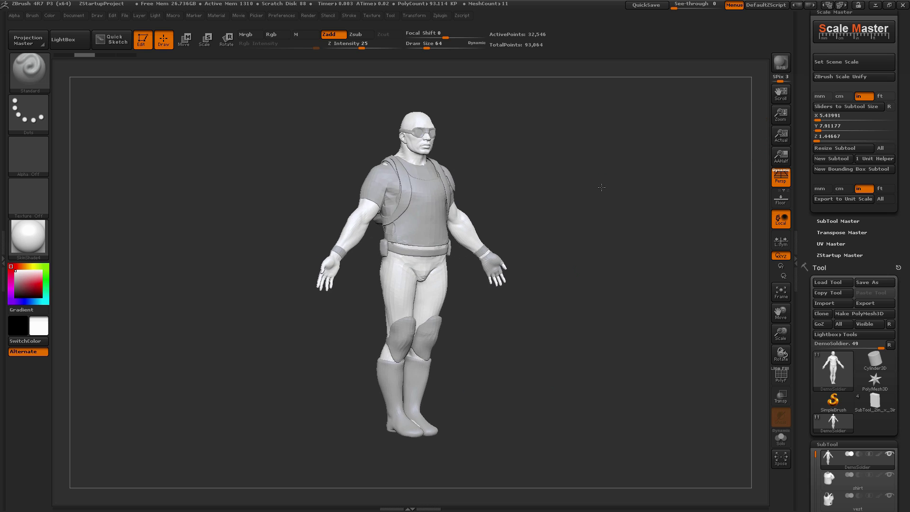
{"action": "left_click", "coordinate": [838, 125]}
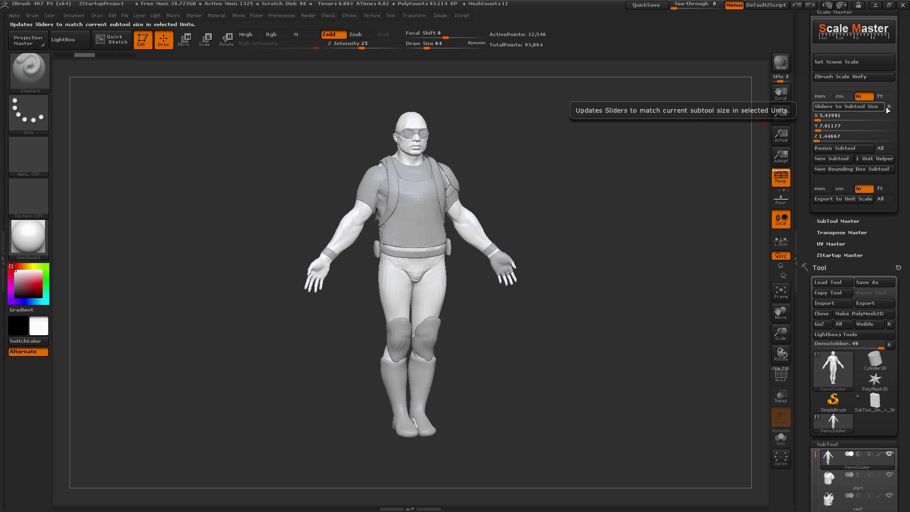
- Lock the ratio and set the height to 5 inches, giving 3.43798 × 5 × 0.81398
{"action": "left_click_drag", "start_coordinate": [685, 213], "coordinate": [423, 340]}
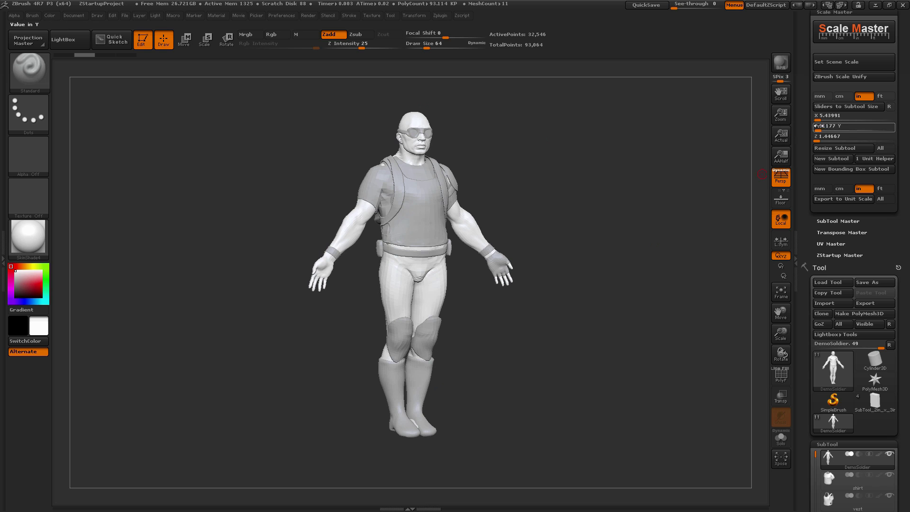
{"action": "left_click", "coordinate": [889, 107]}
{"action": "left_click", "coordinate": [819, 136]}
{"action": "left_click", "coordinate": [843, 107]}
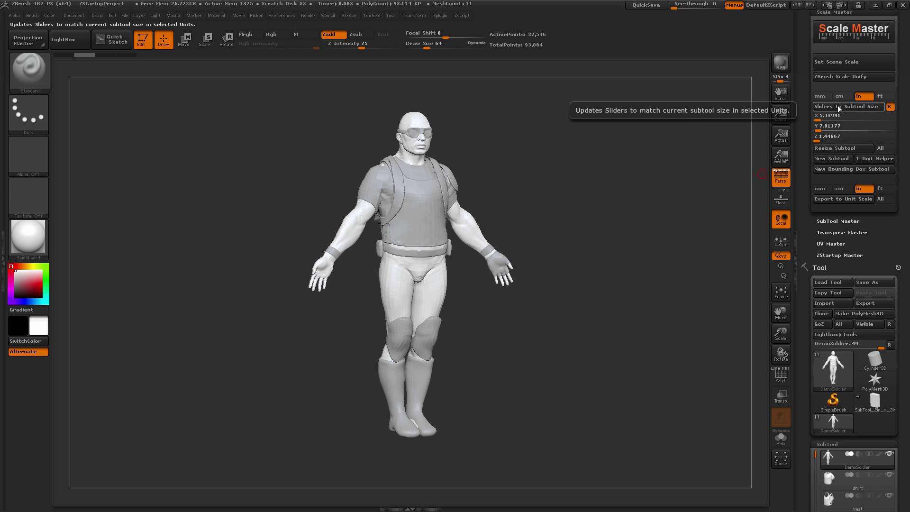
{"action": "left_click", "coordinate": [819, 127]}
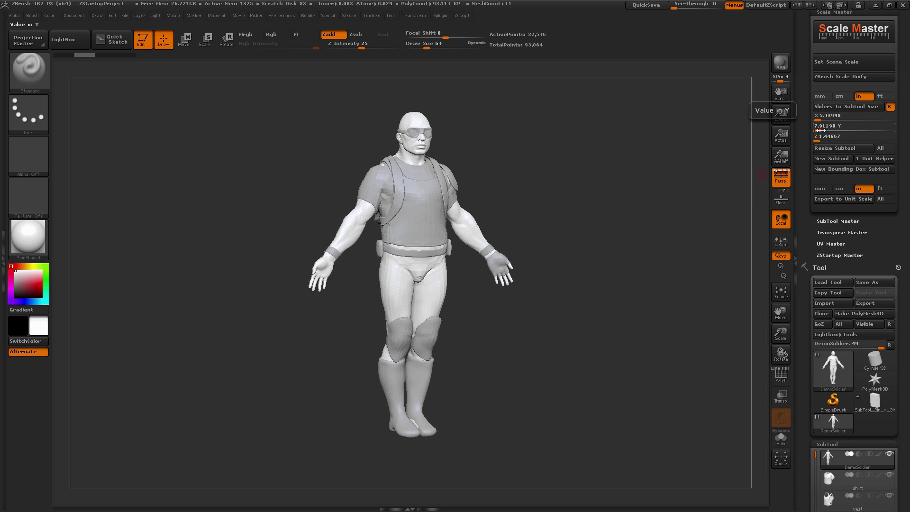
{"action": "double_click", "coordinate": [822, 129]}
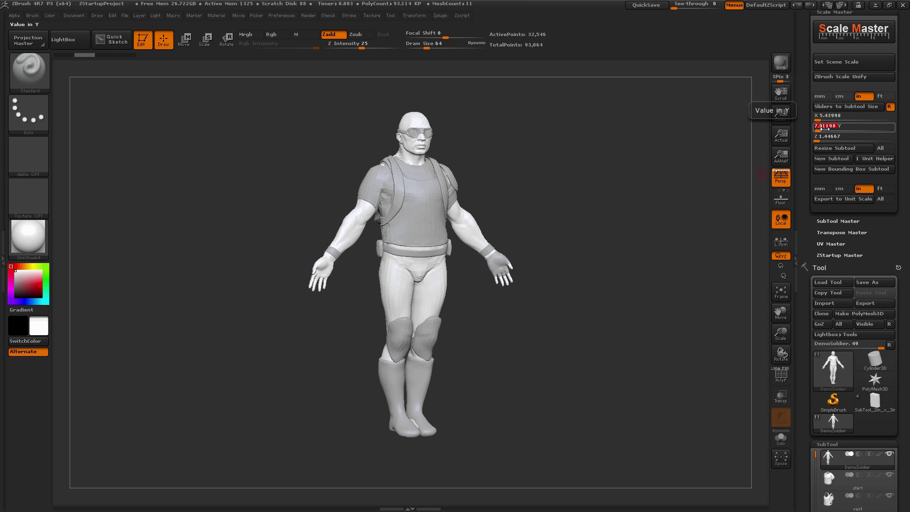
{"action": "key", "text": "Return"}
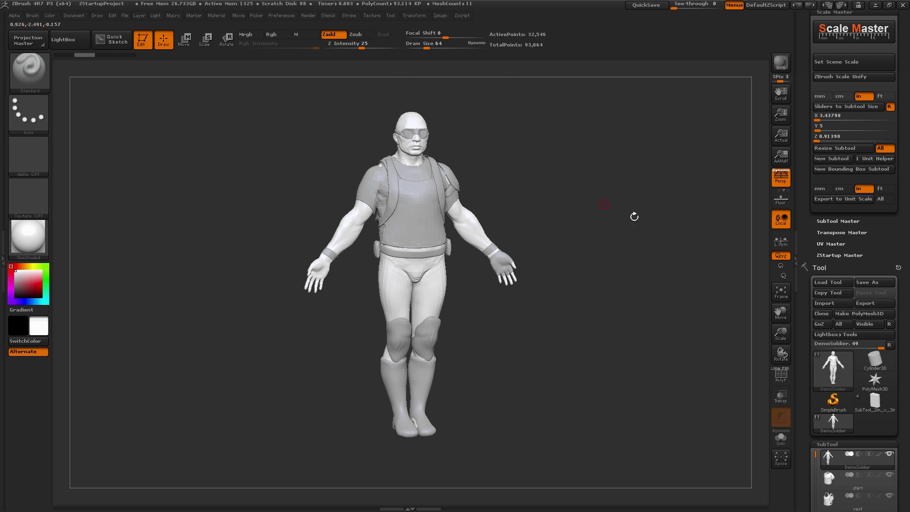
- Apply Resize Subtool to DemoSoldier and every subtool, giving 3.43798 × 5 × 0.81424 inches
{"action": "left_click", "coordinate": [837, 148]}
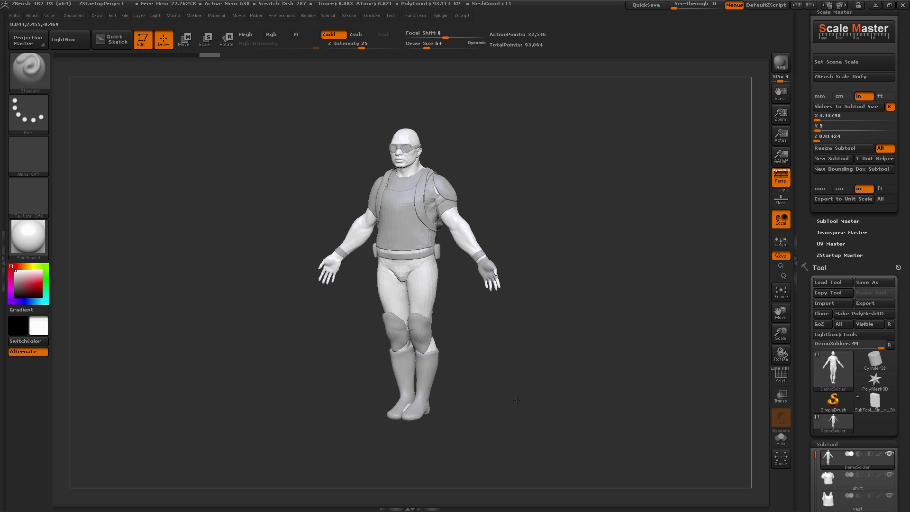
- Delete and confirm removal of the body subtool, leaving shirt, vest, goggles and boots
{"action": "scroll", "coordinate": [808, 389], "scroll_direction": "down", "scroll_amount": 10}
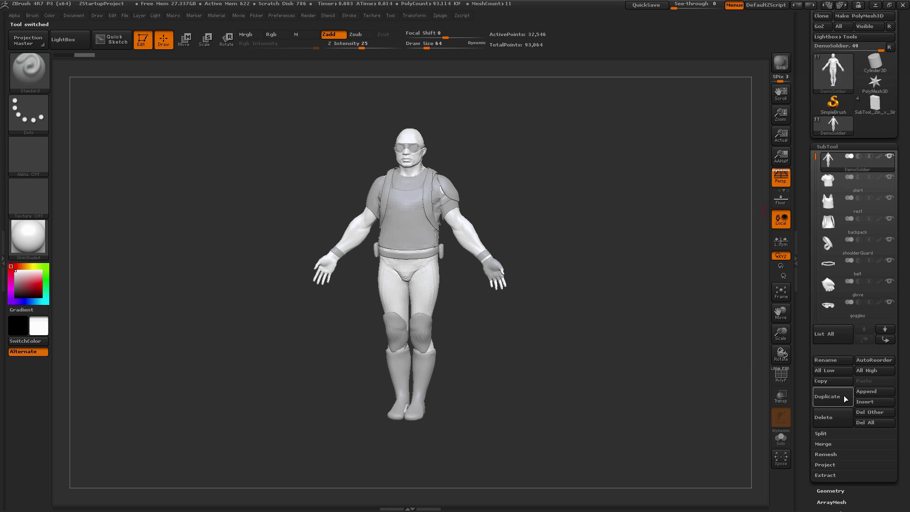
{"action": "left_click", "coordinate": [840, 417]}
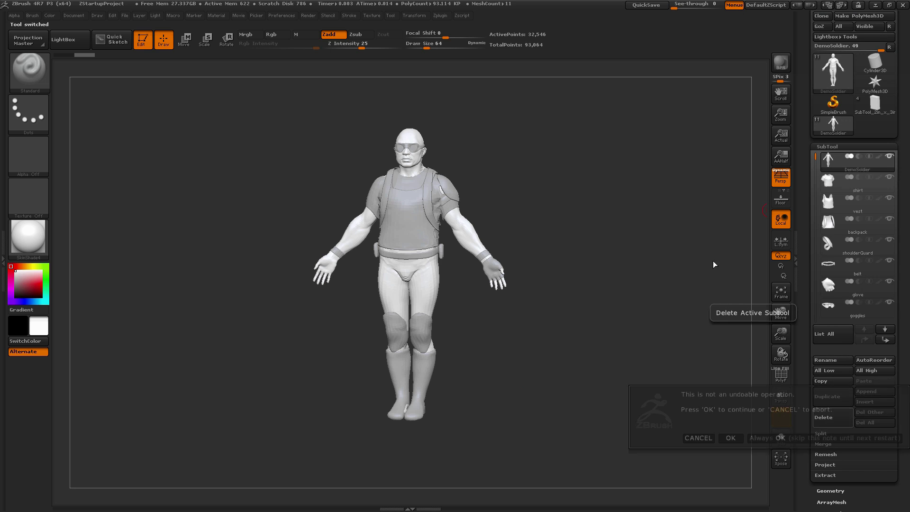
{"action": "left_click", "coordinate": [730, 438]}
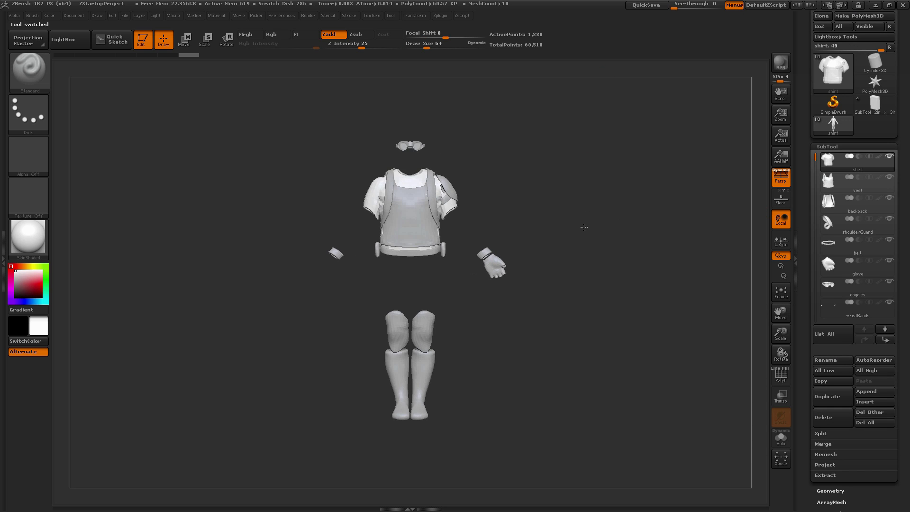
{"action": "left_click_drag", "start_coordinate": [654, 211], "coordinate": [402, 140]}
{"action": "scroll", "coordinate": [820, 178], "scroll_direction": "up", "scroll_amount": 10}
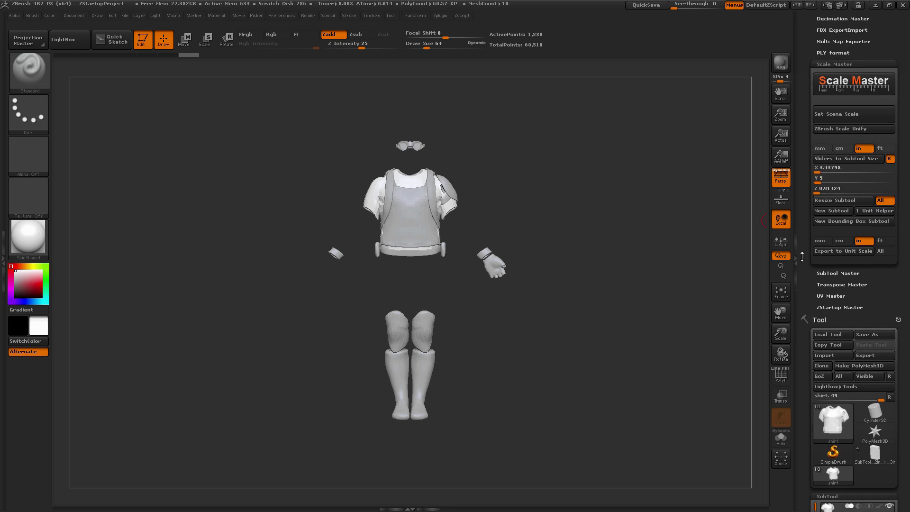
- Make the belt active and create a new bounding-box subtool enclosing all the gear
{"action": "left_click", "coordinate": [413, 241], "text": "alt"}
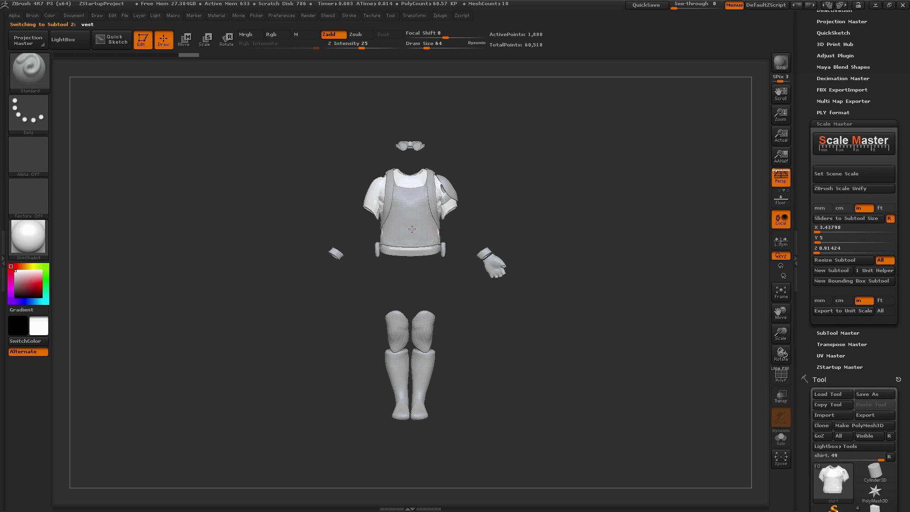
{"action": "left_click_drag", "start_coordinate": [474, 242], "coordinate": [534, 244]}
{"action": "left_click", "coordinate": [427, 252], "text": "alt"}
{"action": "left_click_drag", "start_coordinate": [438, 289], "coordinate": [456, 350]}
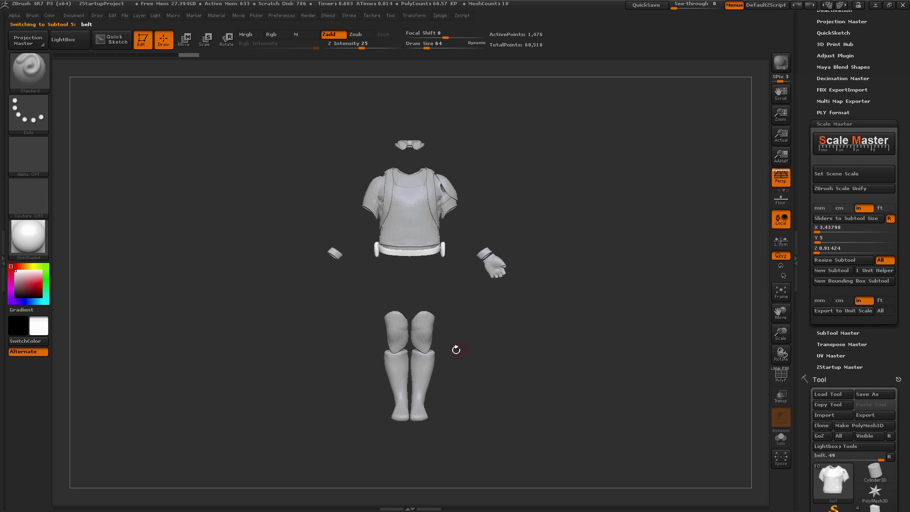
{"action": "left_click", "coordinate": [417, 379], "text": "alt"}
{"action": "left_click", "coordinate": [409, 250], "text": "alt"}
{"action": "left_click_drag", "start_coordinate": [806, 150], "coordinate": [809, 105]}
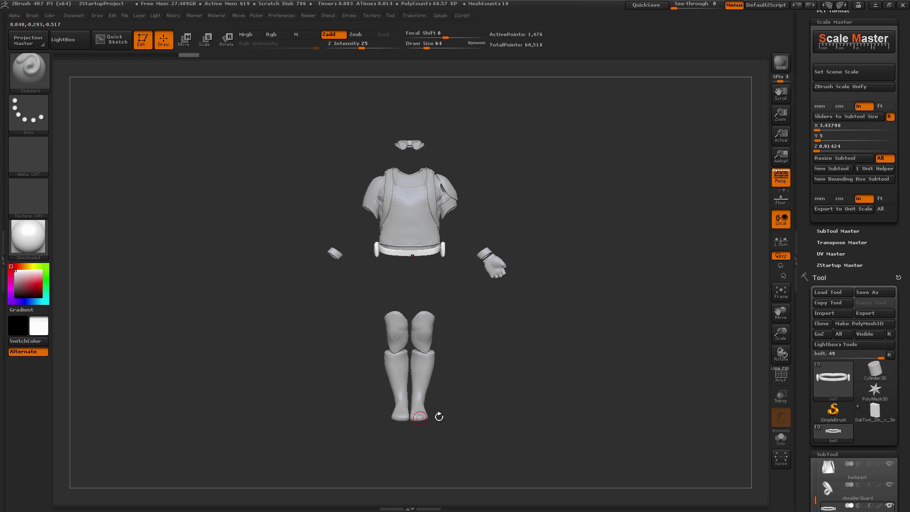
{"action": "left_click_drag", "start_coordinate": [625, 232], "coordinate": [618, 212]}
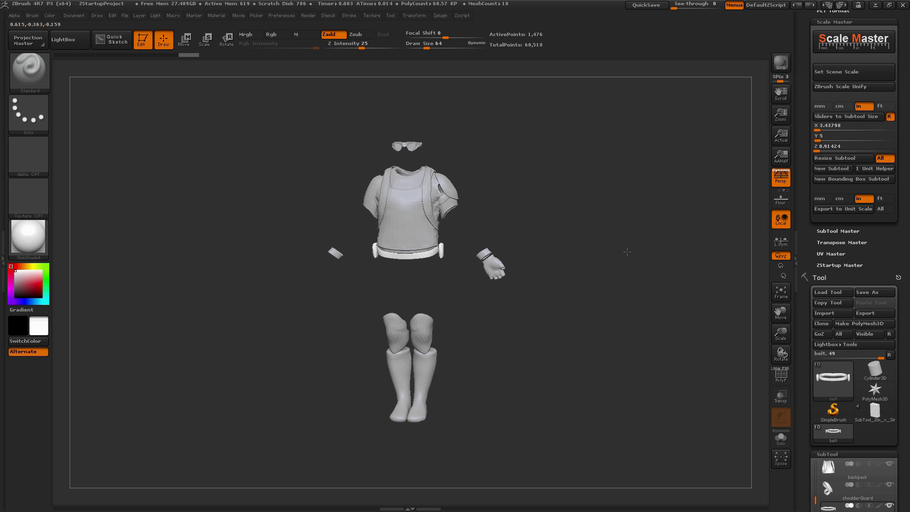
{"action": "left_click", "coordinate": [840, 180]}
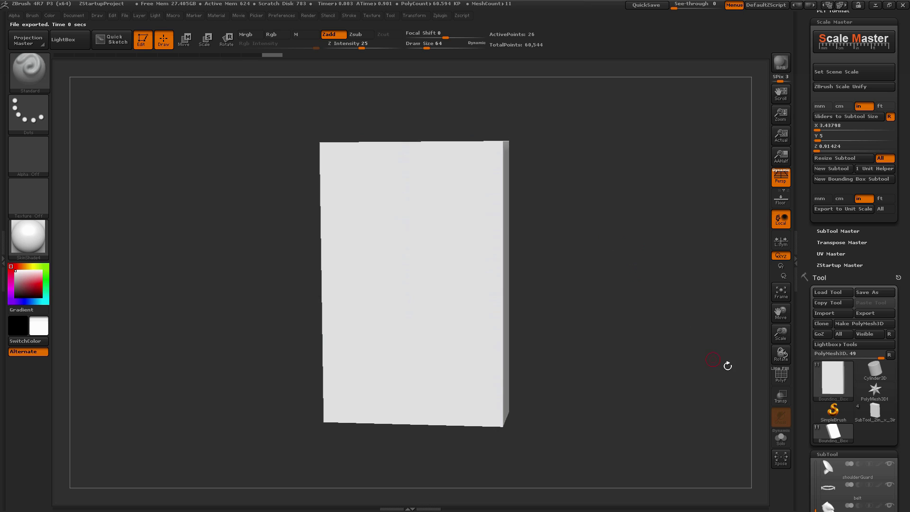
- Enable Transp, disable Ghost, and load the box's roughly 3.30 × 4.80 × 1.22 inch size
{"action": "left_click", "coordinate": [781, 396]}
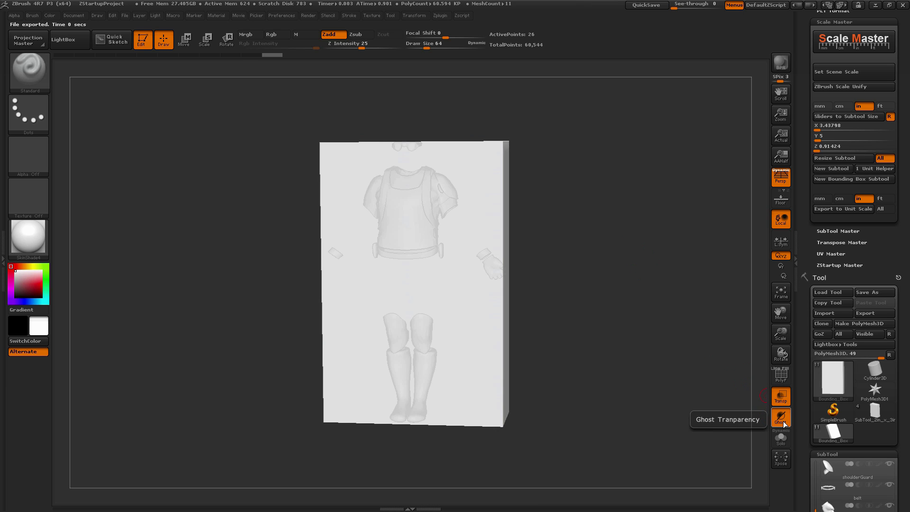
{"action": "left_click", "coordinate": [781, 418]}
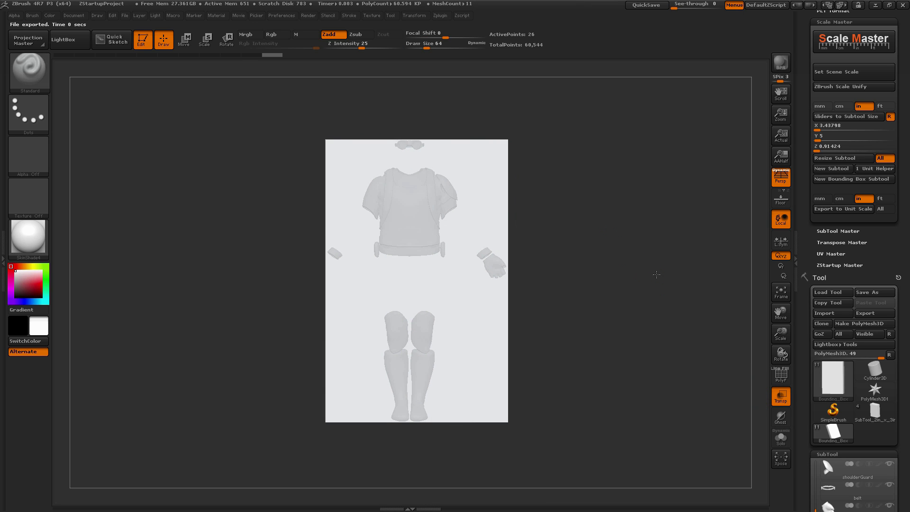
{"action": "left_click_drag", "start_coordinate": [657, 274], "coordinate": [616, 308]}
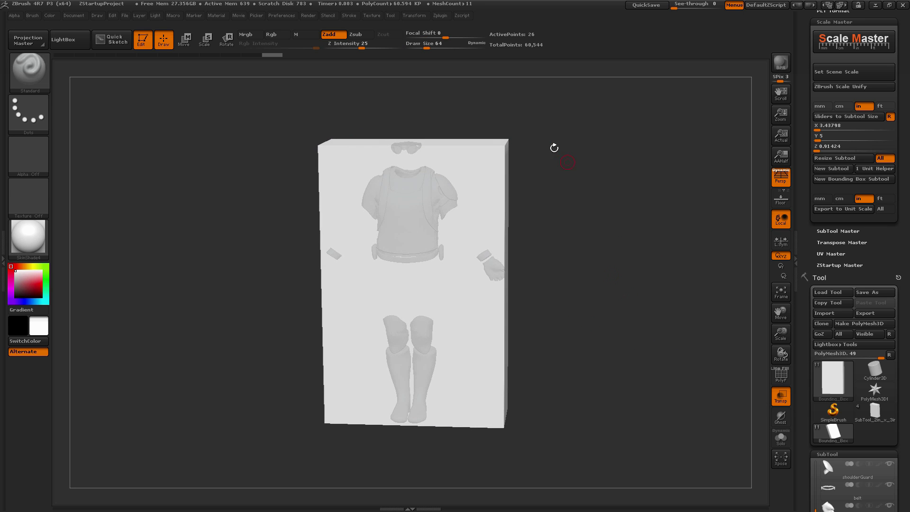
{"action": "left_click_drag", "start_coordinate": [512, 189], "coordinate": [488, 408]}
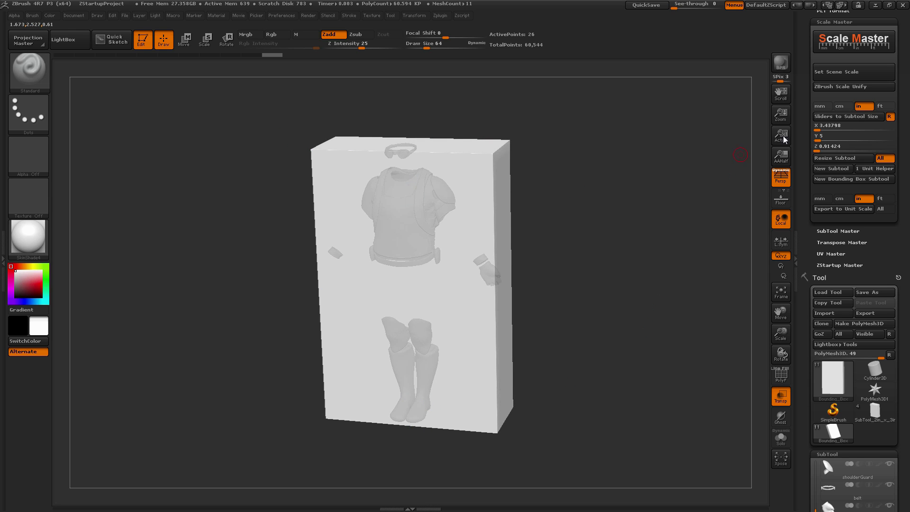
{"action": "left_click", "coordinate": [852, 118]}
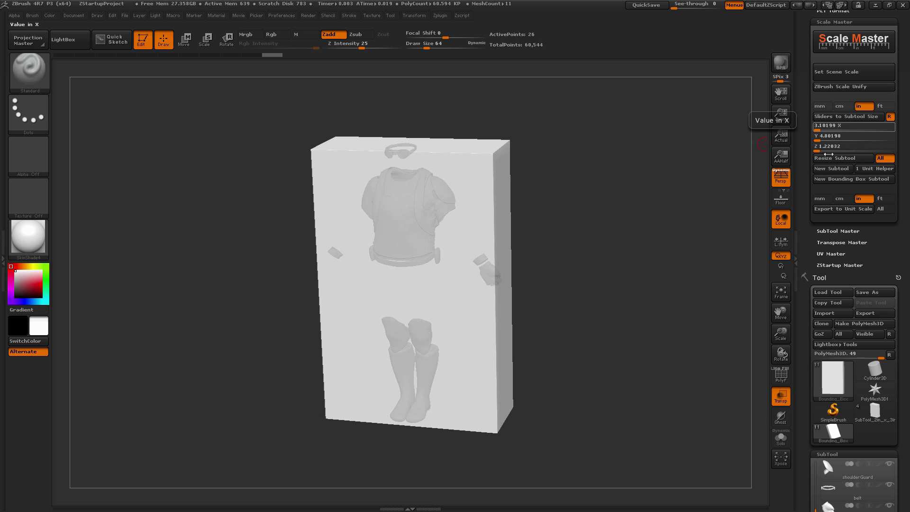
- Set the box's Y size to 8 and resize it to 5.36799 × 8 × 2.03279 inches
{"action": "left_click_drag", "start_coordinate": [554, 249], "coordinate": [621, 332]}
{"action": "left_click", "coordinate": [816, 137]}
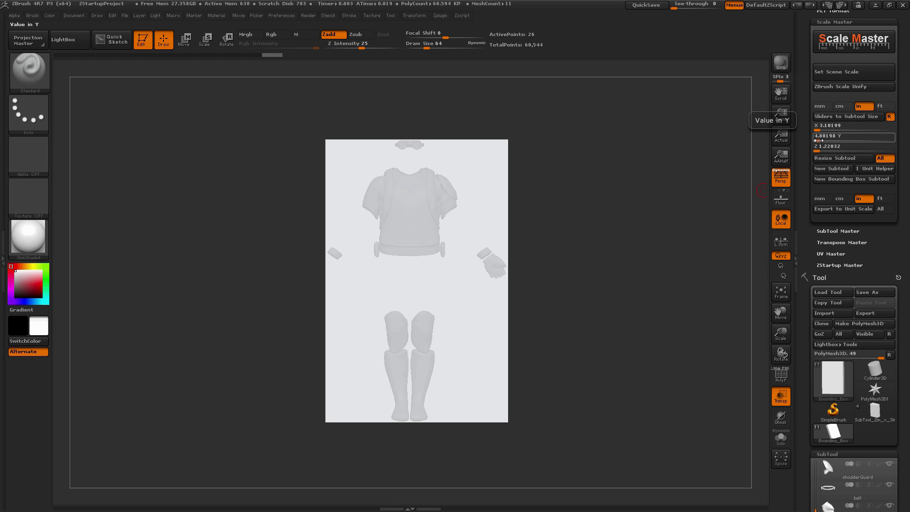
{"action": "double_click", "coordinate": [816, 137]}
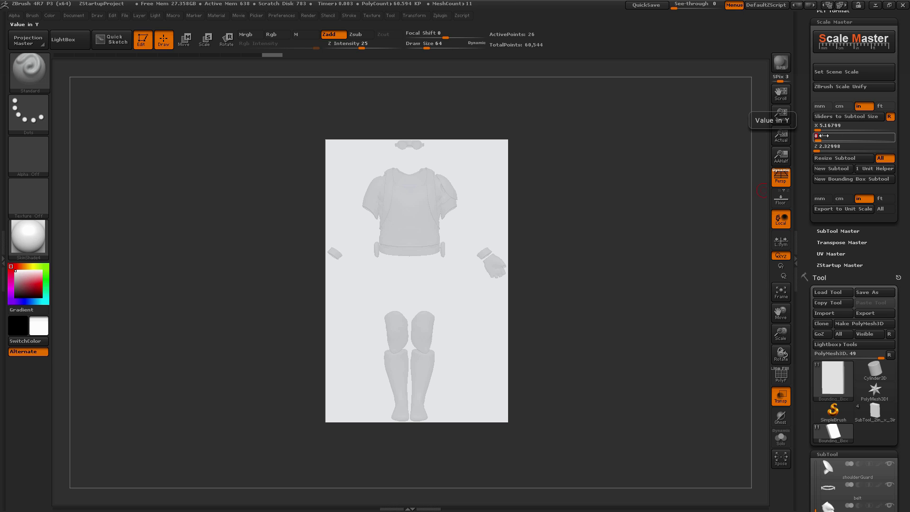
{"action": "key", "text": "Return"}
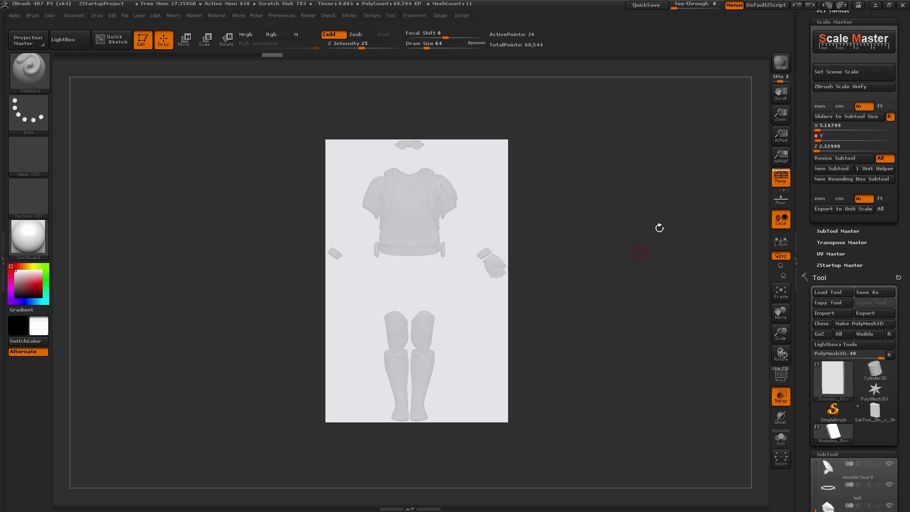
{"action": "left_click", "coordinate": [826, 159]}
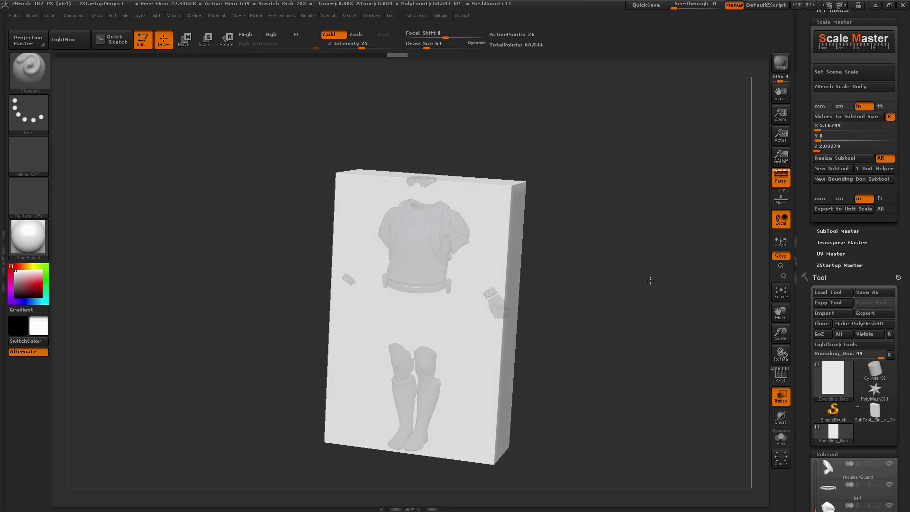
- Delete the bounding box subtool and confirm the deletion
{"action": "scroll", "coordinate": [829, 358], "scroll_direction": "down", "scroll_amount": 5}
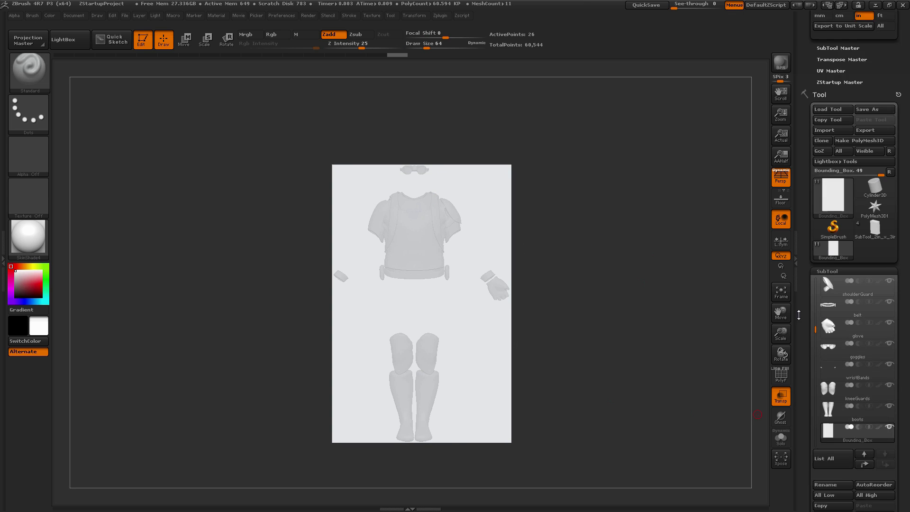
{"action": "left_click", "coordinate": [825, 467]}
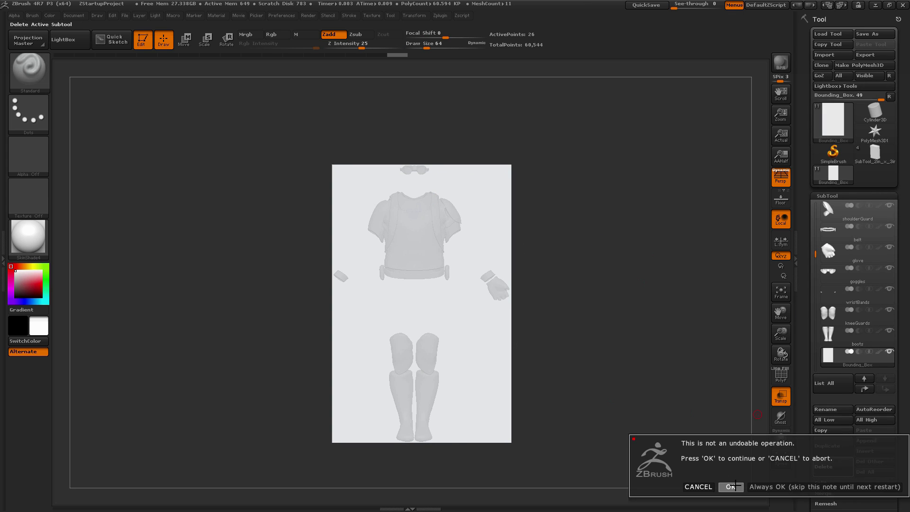
{"action": "left_click", "coordinate": [731, 486]}
{"action": "left_click_drag", "start_coordinate": [663, 327], "coordinate": [763, 326]}
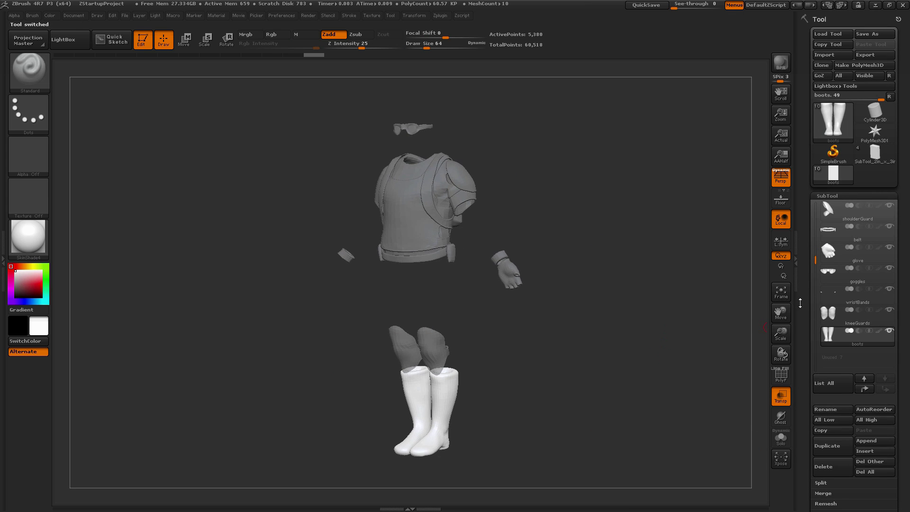
{"action": "left_click_drag", "start_coordinate": [815, 259], "coordinate": [816, 481]}
- Make the shirt active and turn off Transp so the gear shows solid again
{"action": "left_click", "coordinate": [817, 219]}
{"action": "left_click_drag", "start_coordinate": [478, 142], "coordinate": [392, 119]}
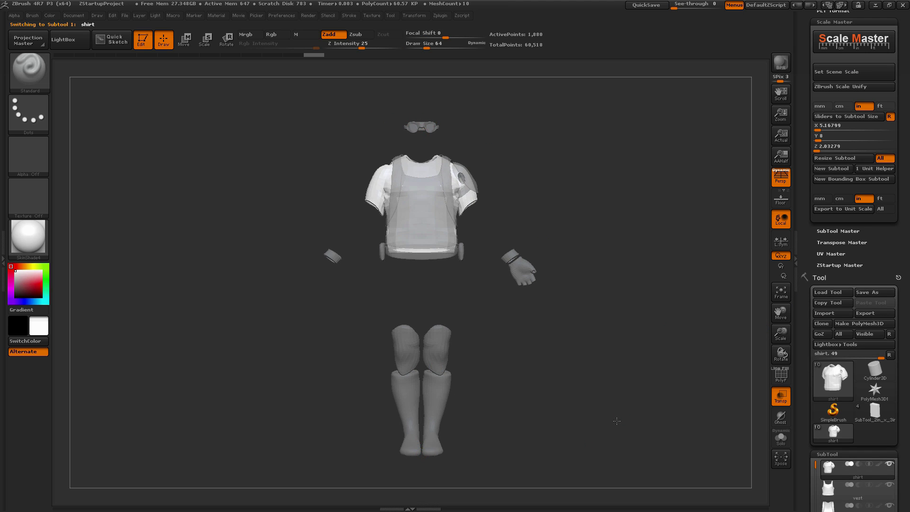
{"action": "left_click_drag", "start_coordinate": [617, 420], "coordinate": [676, 308]}
{"action": "left_click", "coordinate": [778, 397]}
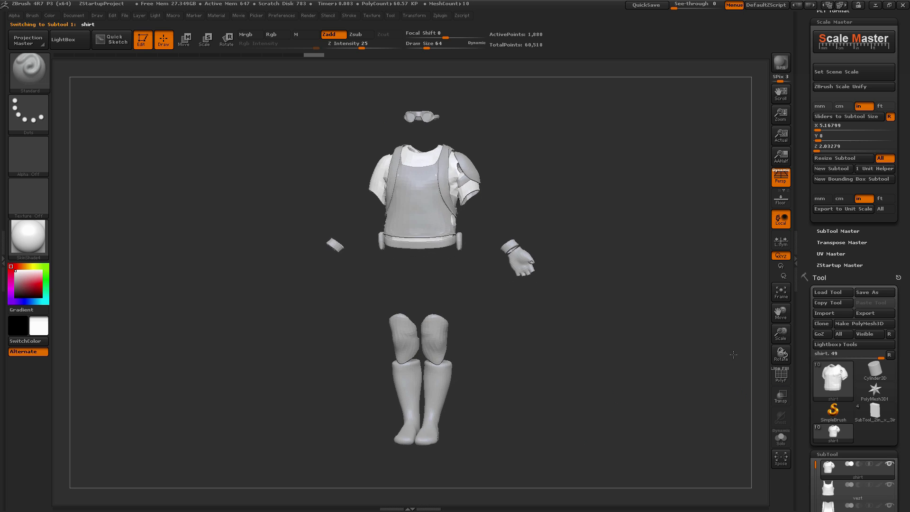
{"action": "left_click_drag", "start_coordinate": [741, 351], "coordinate": [801, 286]}
{"action": "scroll", "coordinate": [801, 247], "scroll_direction": "up", "scroll_amount": 2}
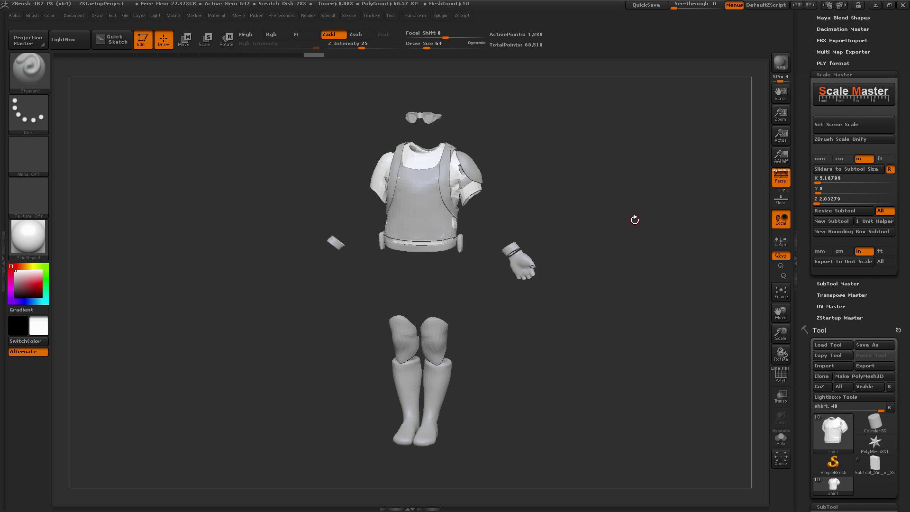
{"action": "left_click_drag", "start_coordinate": [597, 211], "coordinate": [603, 232]}
{"action": "left_click_drag", "start_coordinate": [433, 102], "coordinate": [647, 247]}
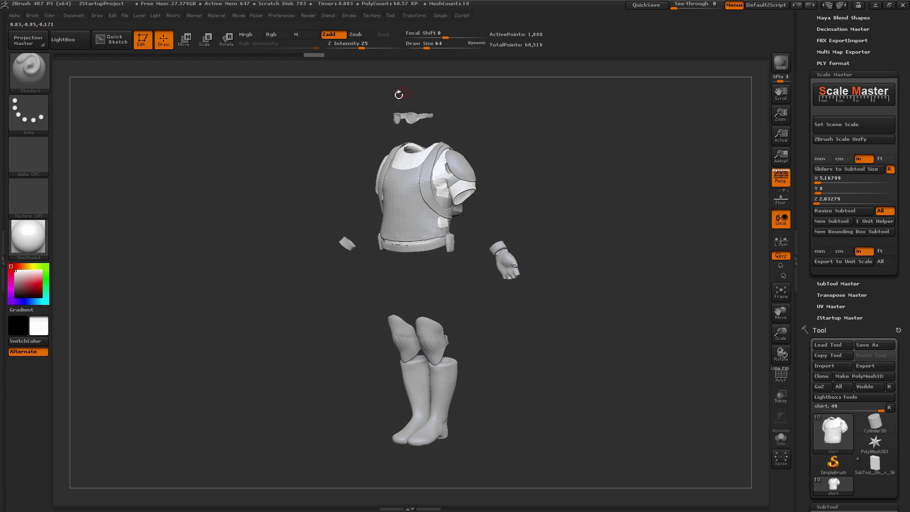
{"action": "left_click_drag", "start_coordinate": [398, 94], "coordinate": [609, 308]}
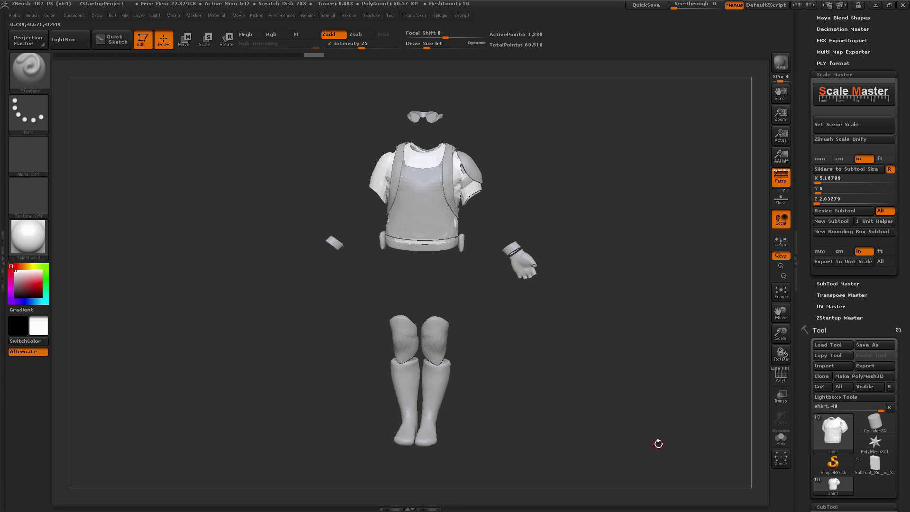
{"action": "left_click_drag", "start_coordinate": [655, 388], "coordinate": [651, 390]}
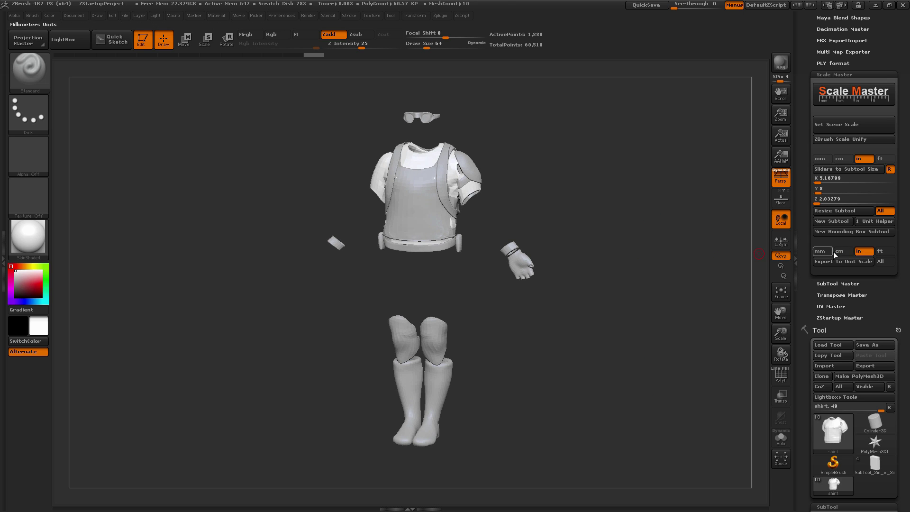
{"action": "left_click", "coordinate": [863, 255]}
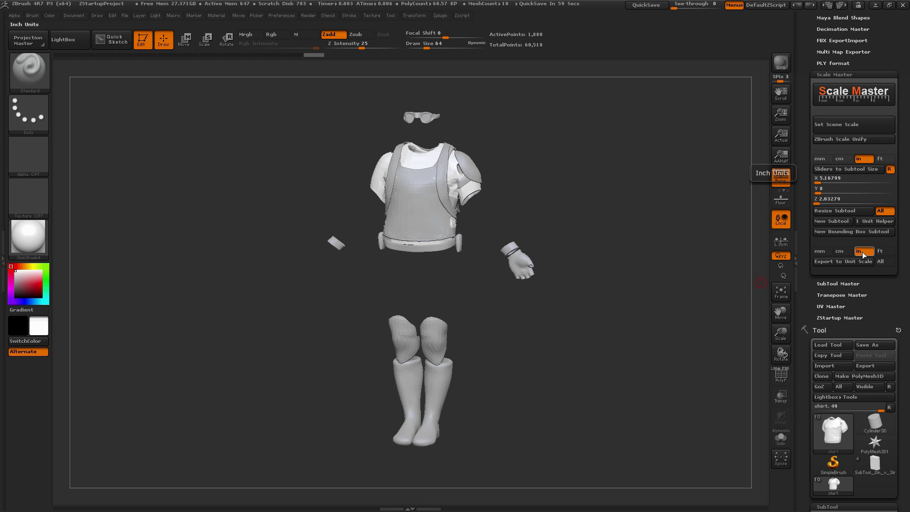
{"action": "left_click_drag", "start_coordinate": [624, 254], "coordinate": [592, 224]}
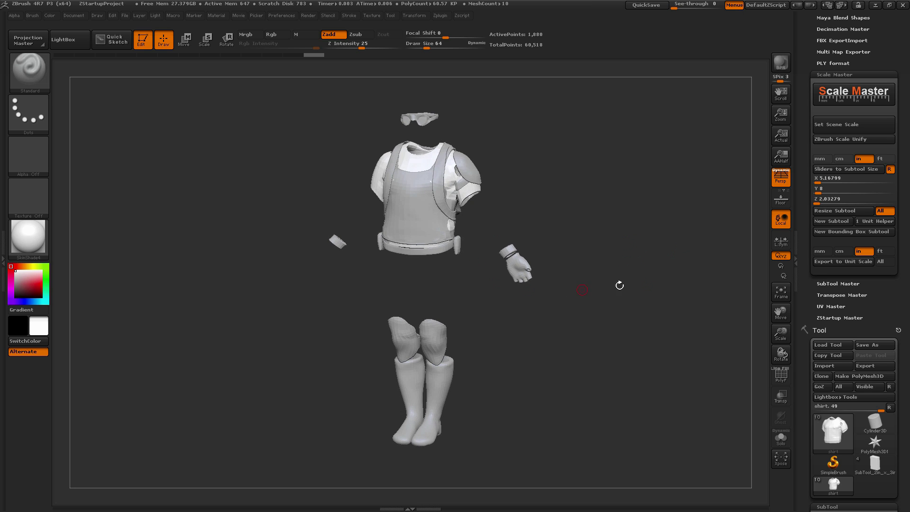